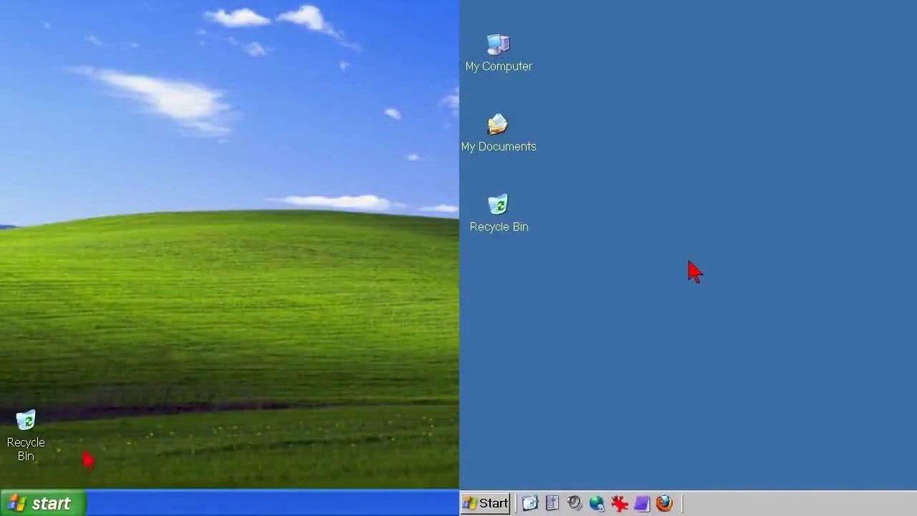
Open My Documents from the Start menu and select all 49 items with Edit > Select All.
left_click(43, 504)
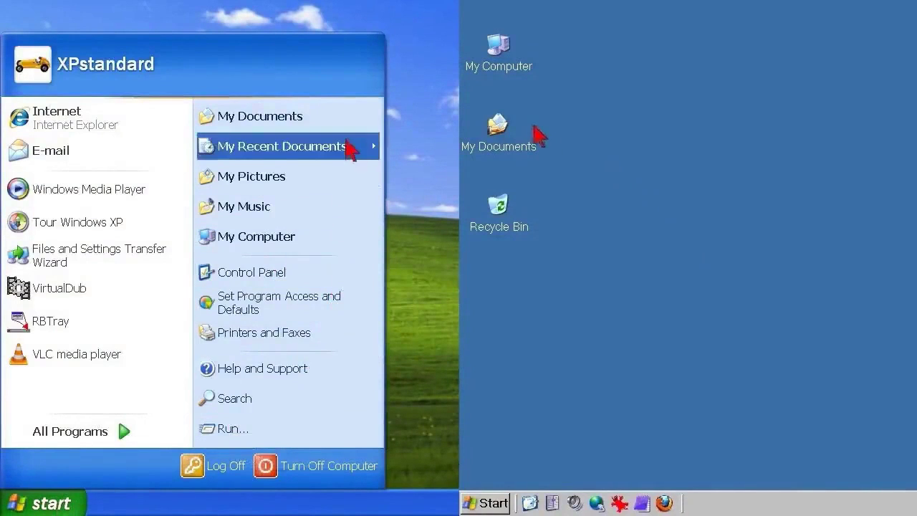
left_click(350, 128)
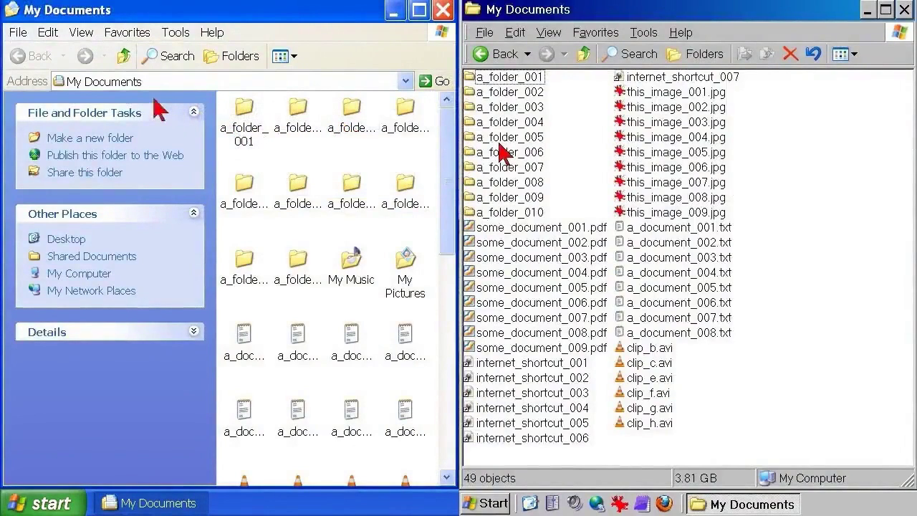
left_click(54, 37)
left_click(517, 35)
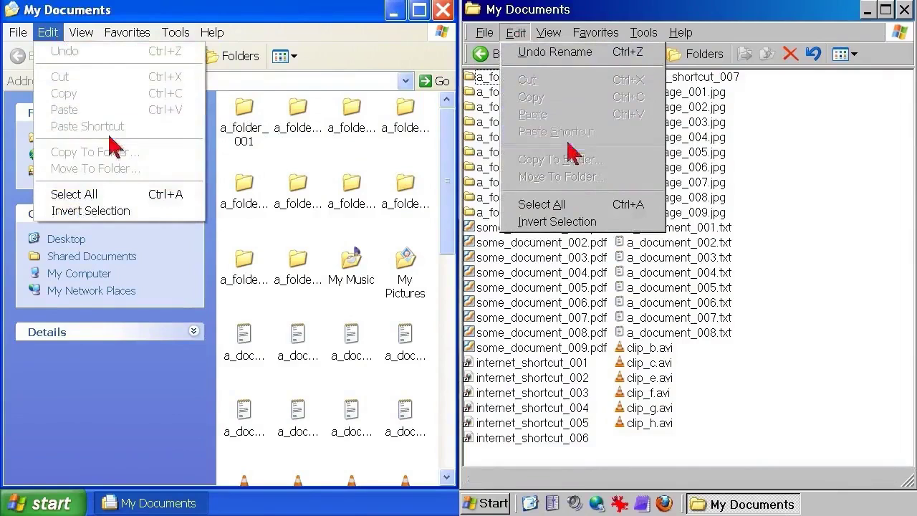
left_click(582, 206)
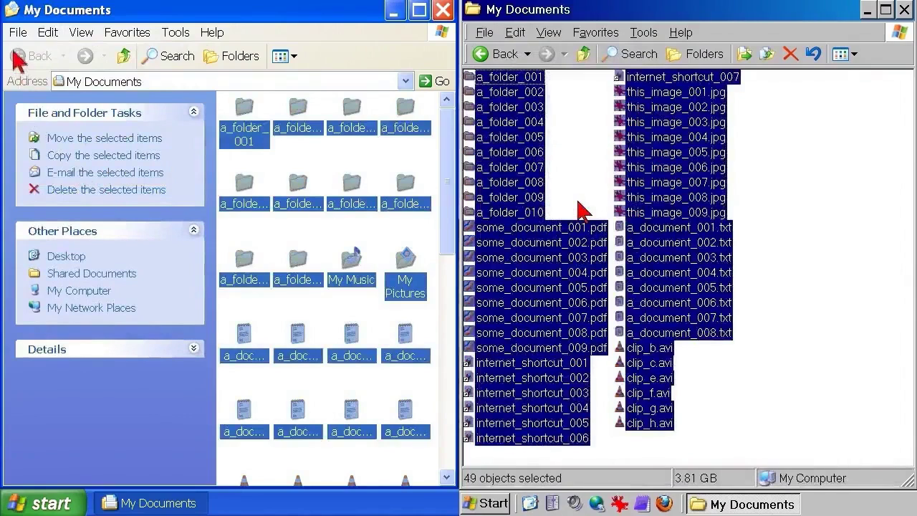
Read the 4.02 GB total in File > Properties, cancel, and deselect all items.
left_click(485, 36)
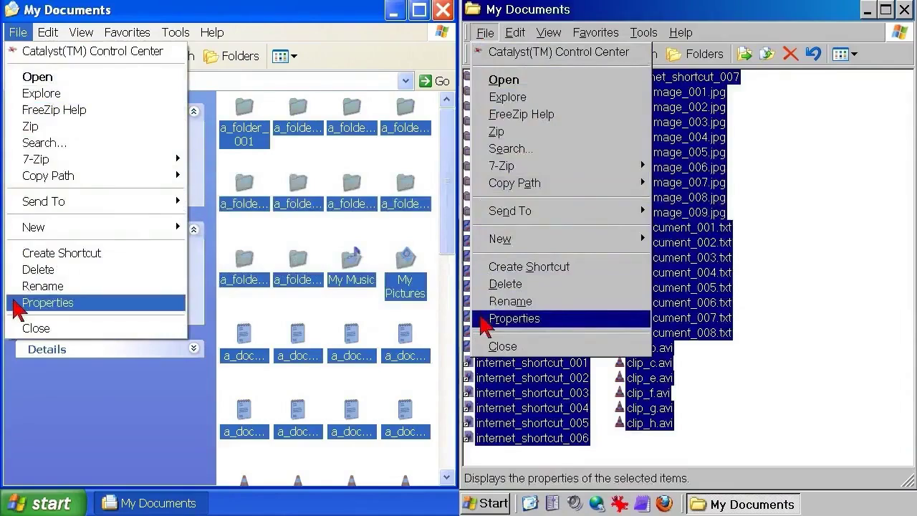
left_click(485, 324)
left_click(18, 309)
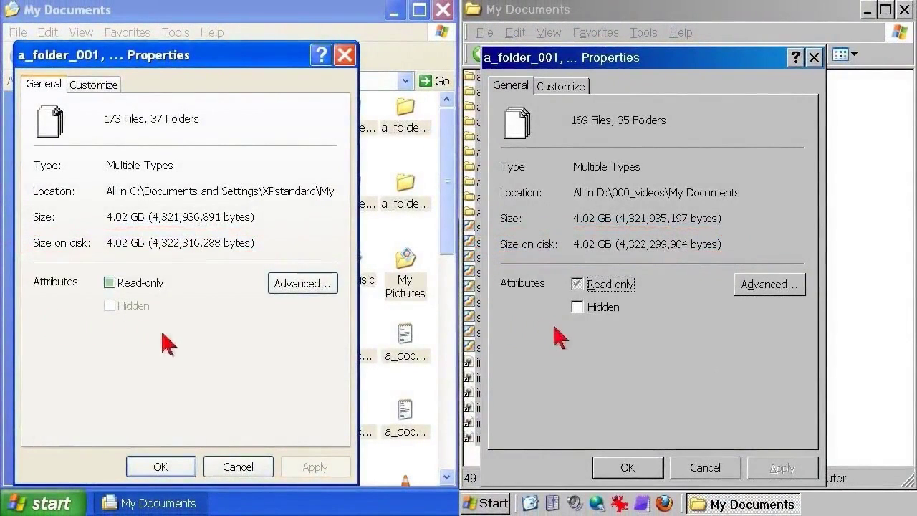
left_click(261, 464)
left_click(726, 466)
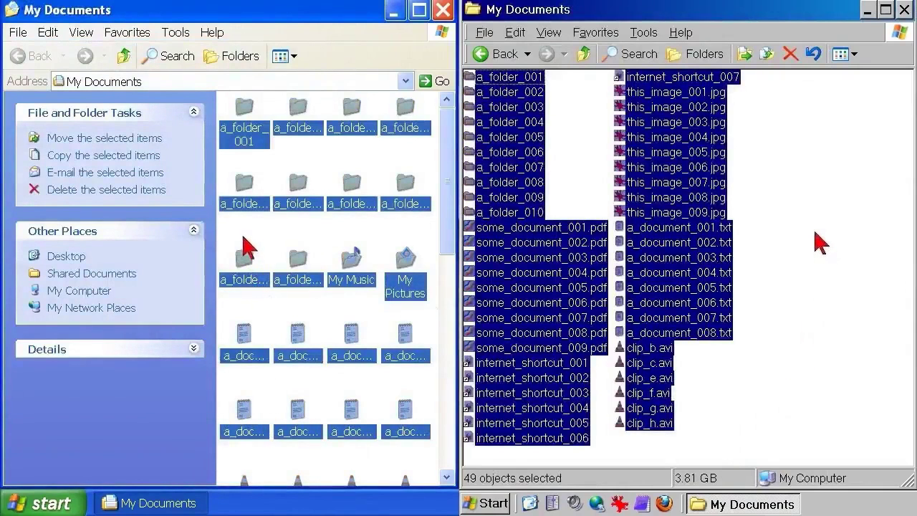
left_click(243, 236)
left_click(816, 233)
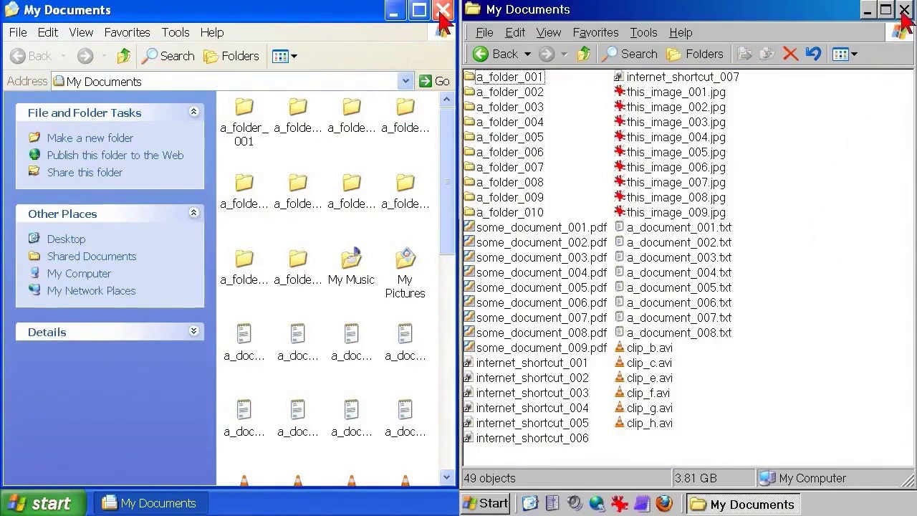
Close both My Documents windows and open My Computer.
left_click(442, 10)
left_click(905, 10)
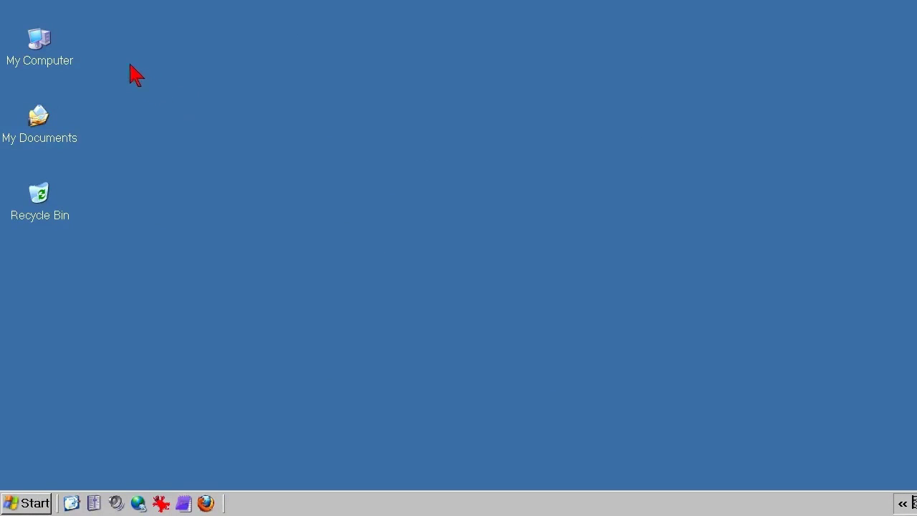
double_click(42, 45)
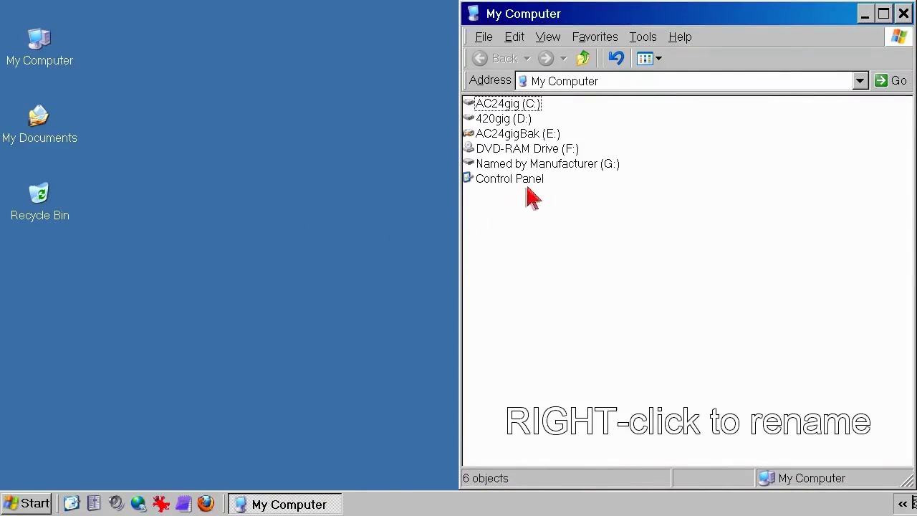
Rename drive G from Named by Manufacturer to bak8gig.
right_click(552, 171)
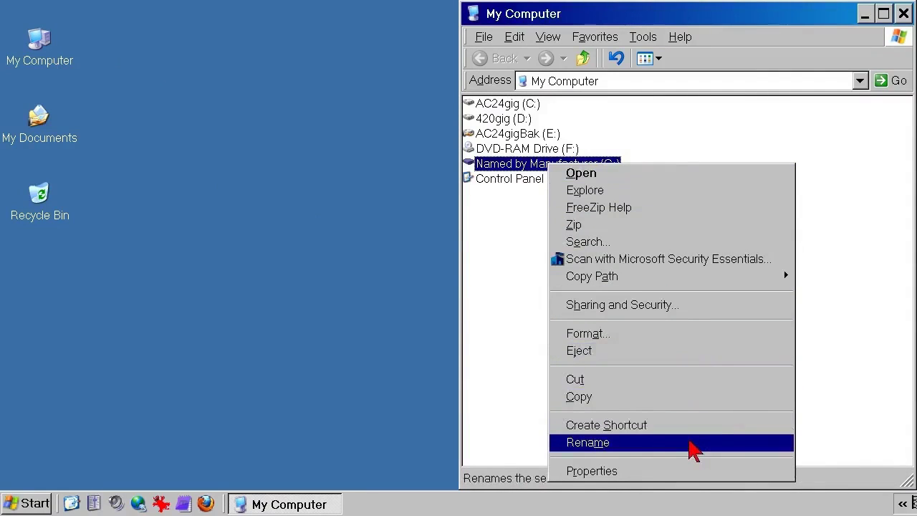
left_click(693, 443)
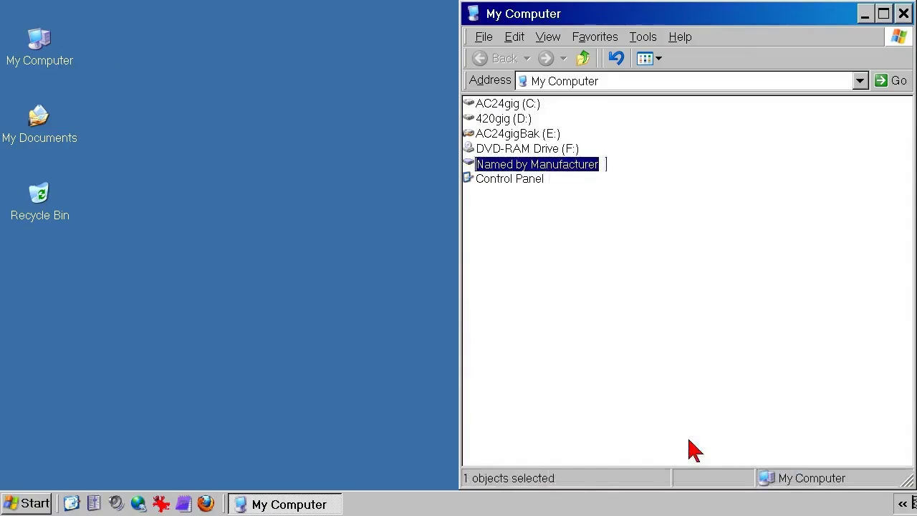
type("bak")
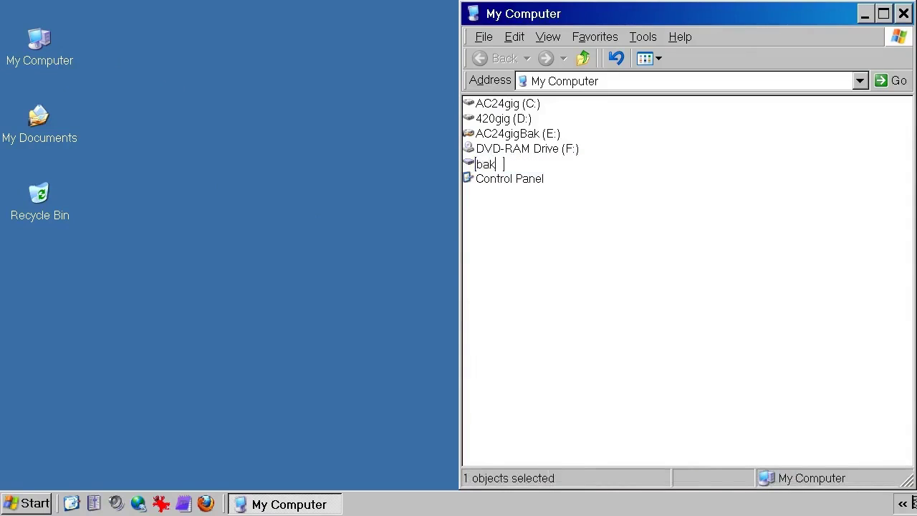
type("8gig")
left_click(614, 323)
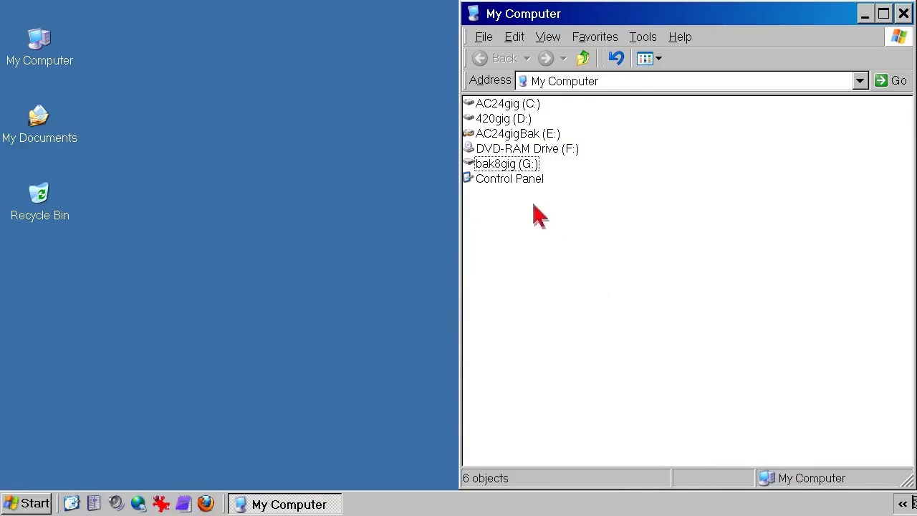
Open drive bak8gig (G:) and add a new folder named bak_01 at its root.
double_click(516, 166)
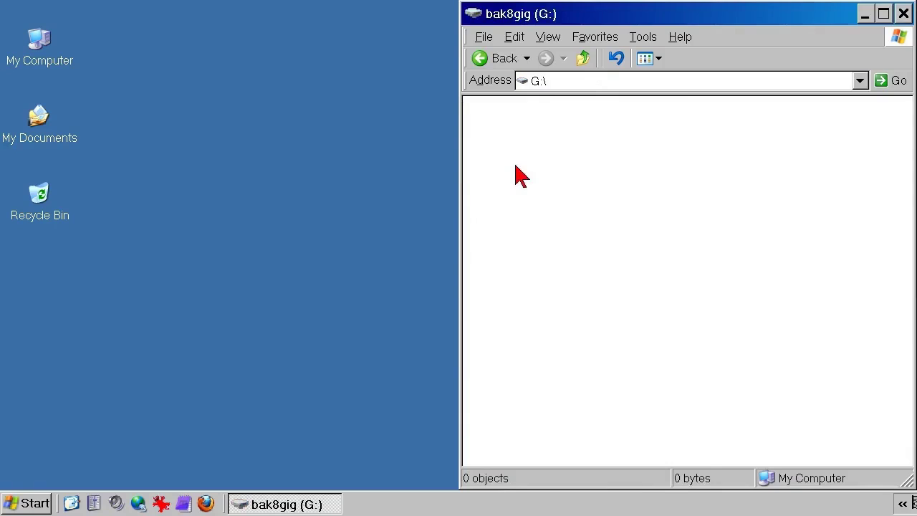
right_click(516, 172)
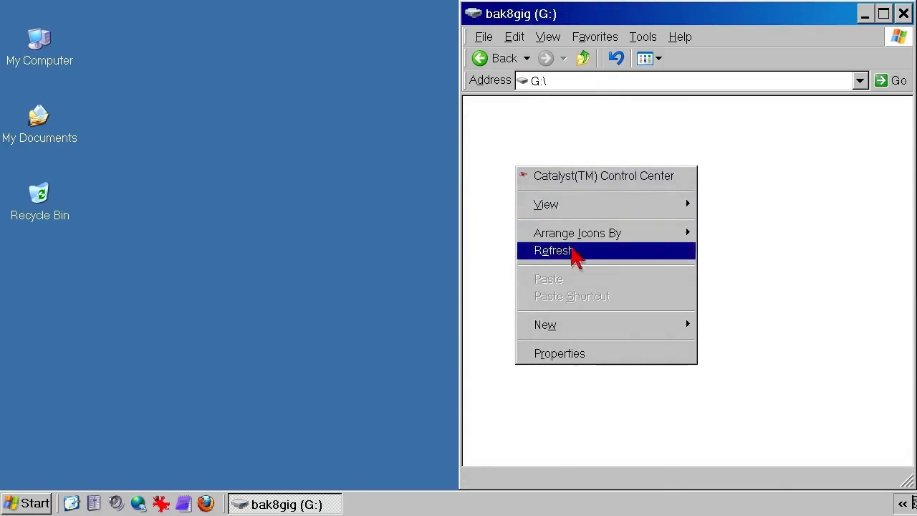
mouse_move(583, 331)
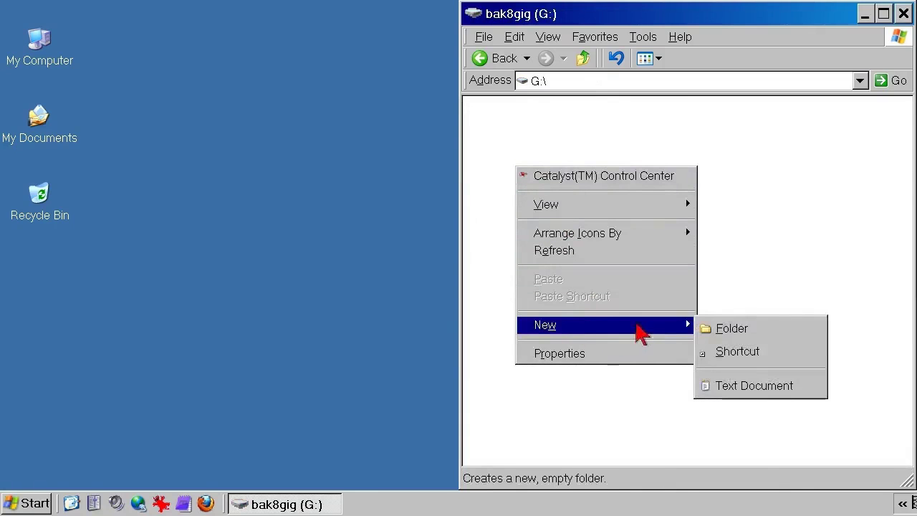
left_click(762, 334)
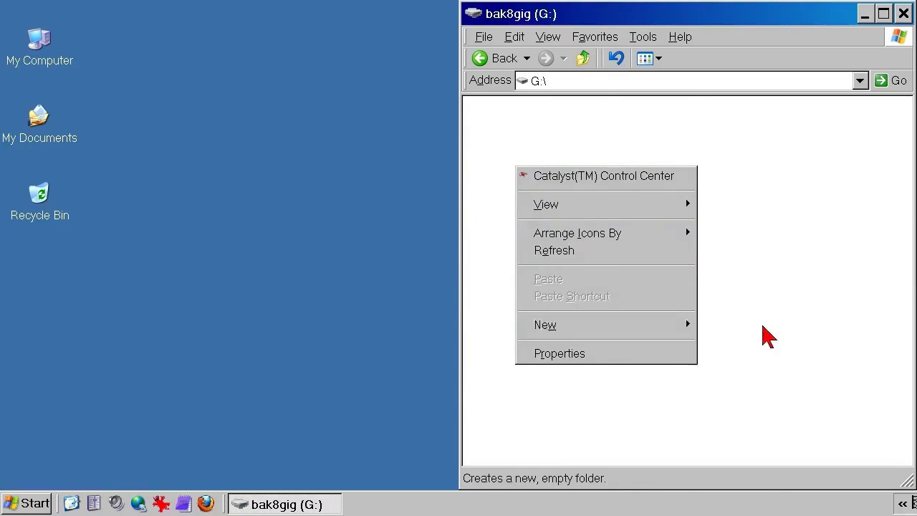
key("BackSpace")
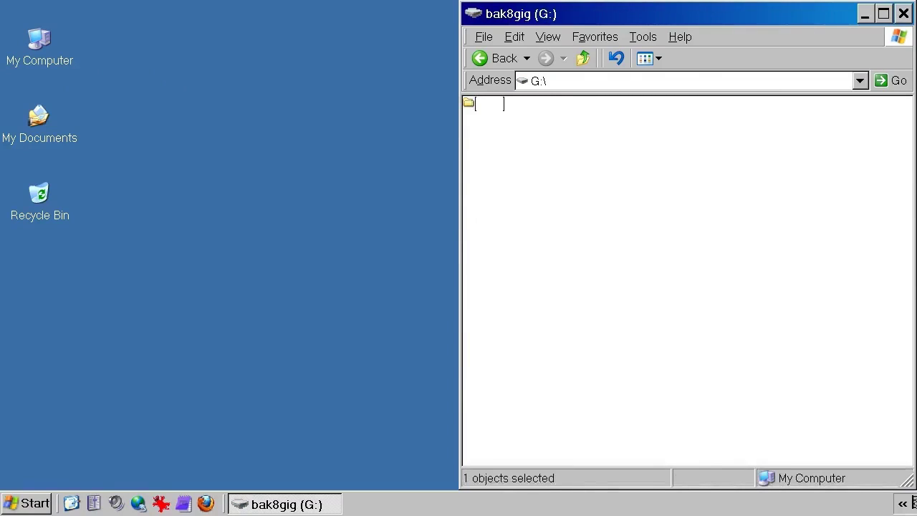
type("bak_01")
left_click(688, 303)
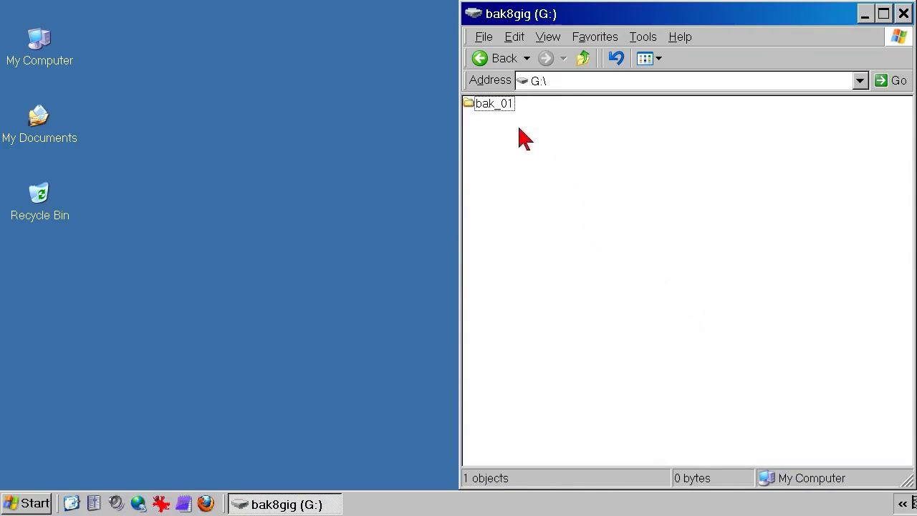
Add a folder named My Documents inside G:\bak_01 and navigate up two levels to My Computer.
double_click(494, 105)
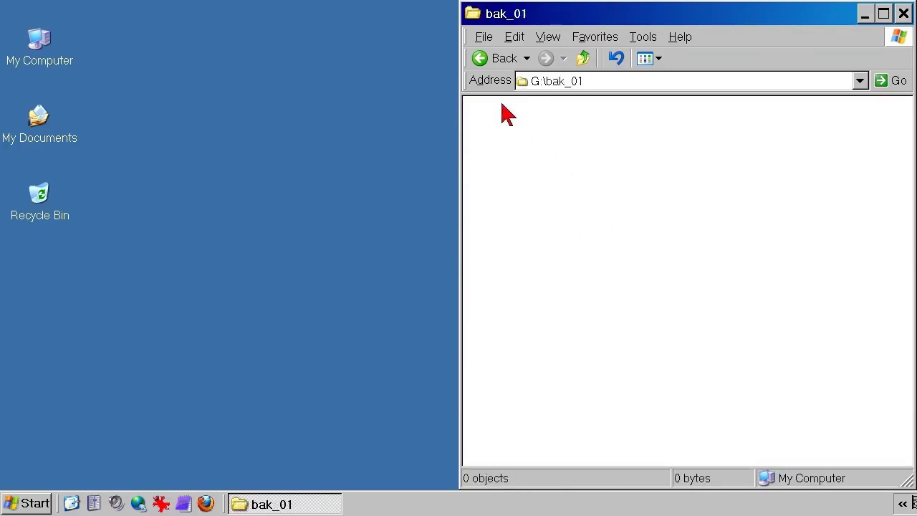
right_click(507, 140)
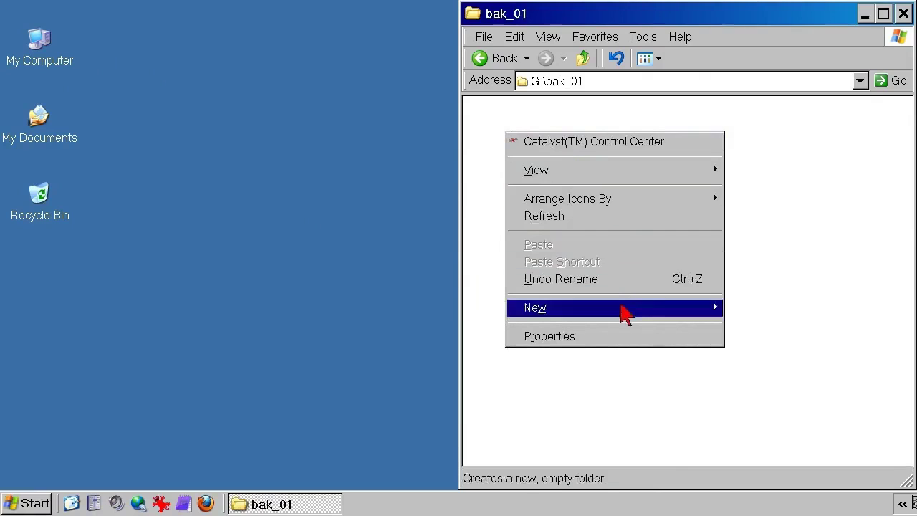
mouse_move(666, 315)
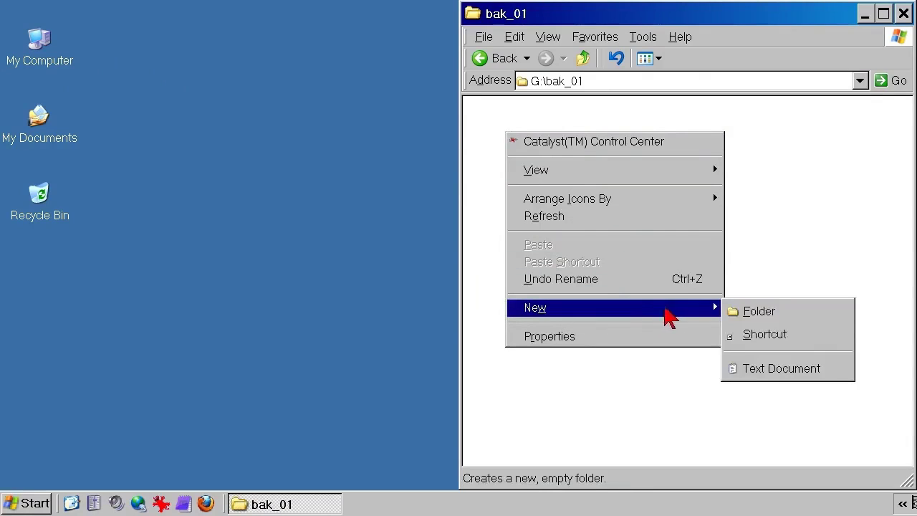
left_click(797, 313)
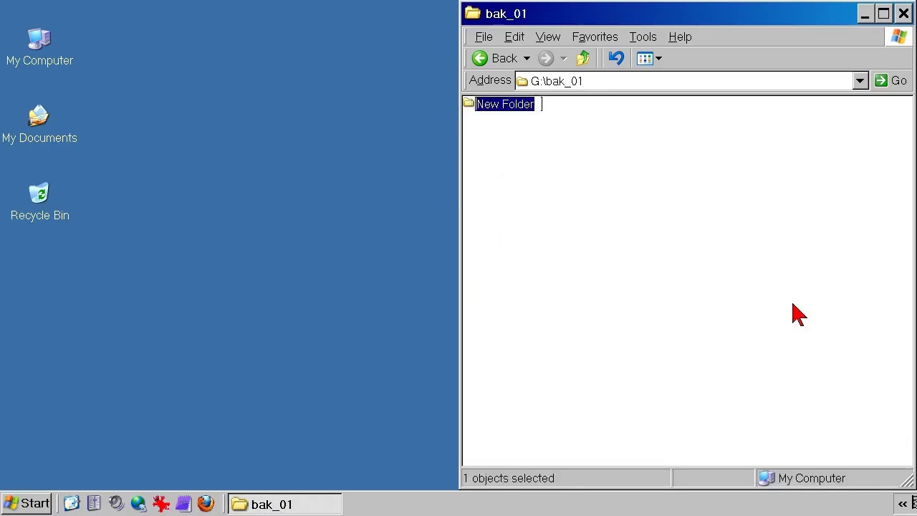
type("My")
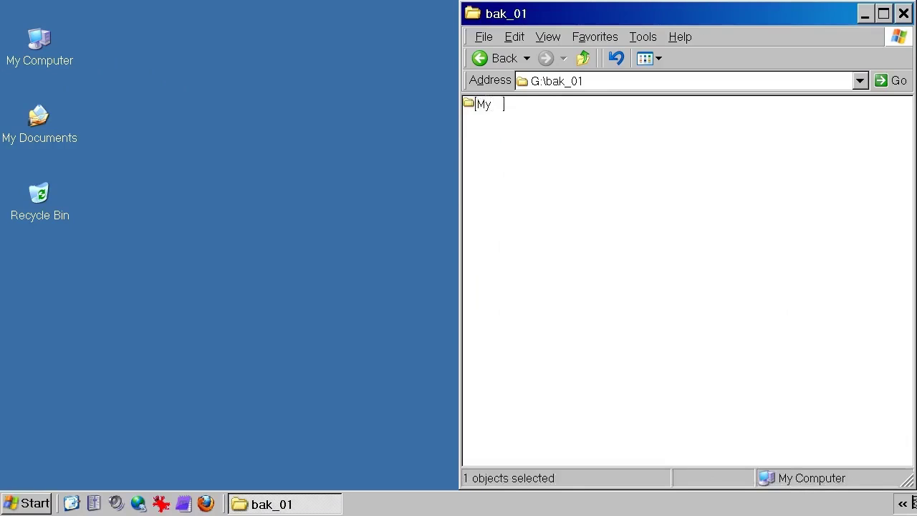
type(" Documents")
left_click(650, 235)
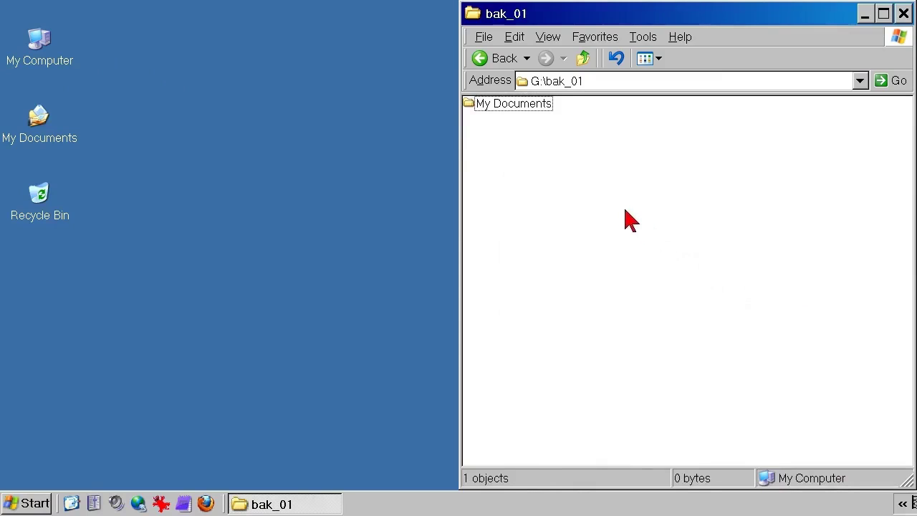
left_click(582, 61)
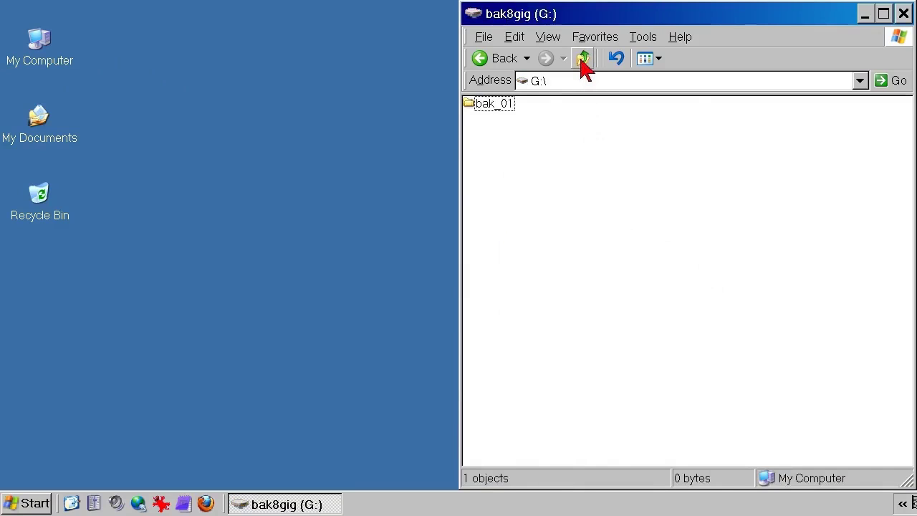
left_click(582, 60)
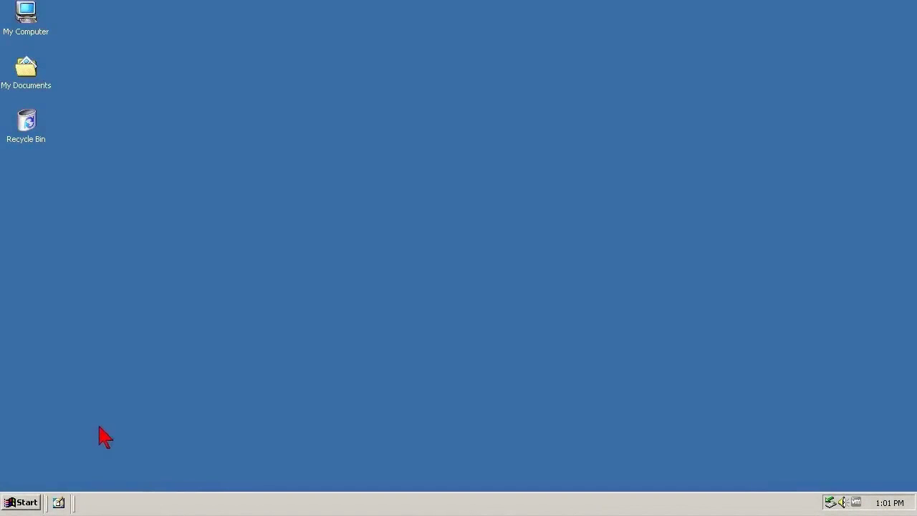
Launch Replicator from Start > Programs > Karen's Power Tools.
left_click(27, 503)
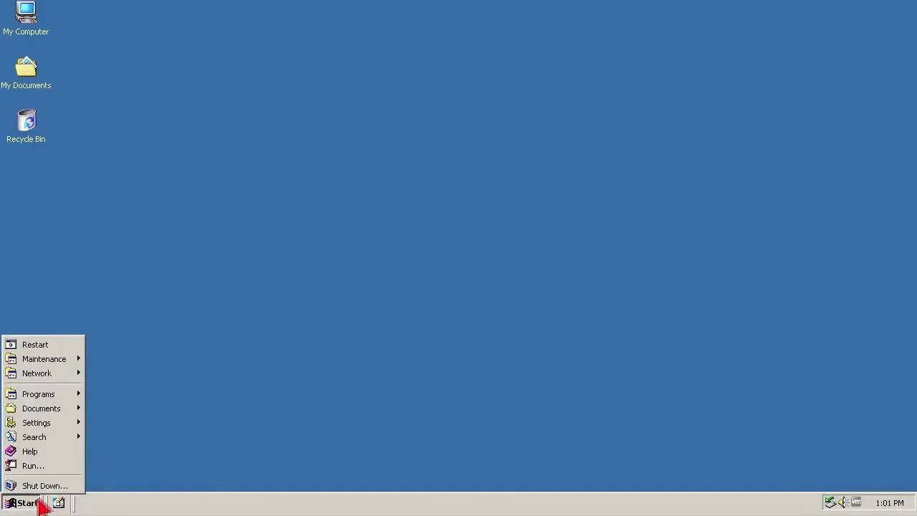
mouse_move(58, 396)
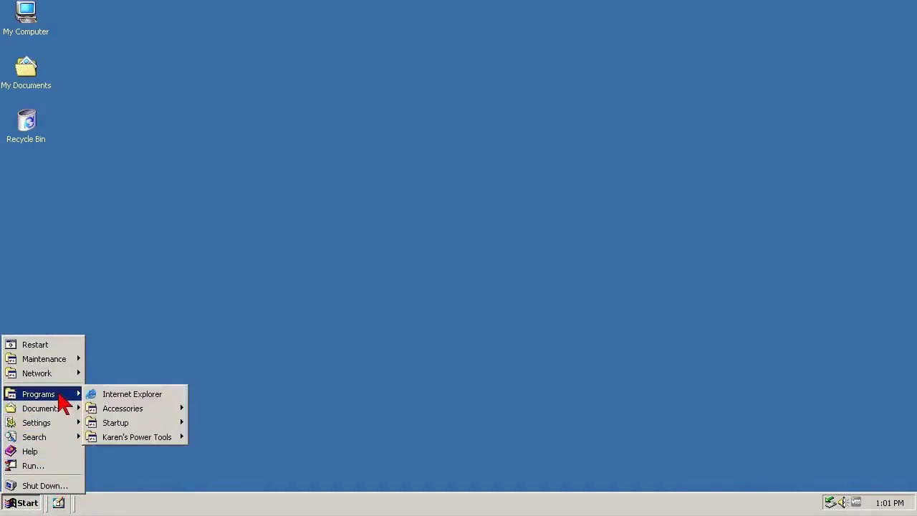
mouse_move(180, 446)
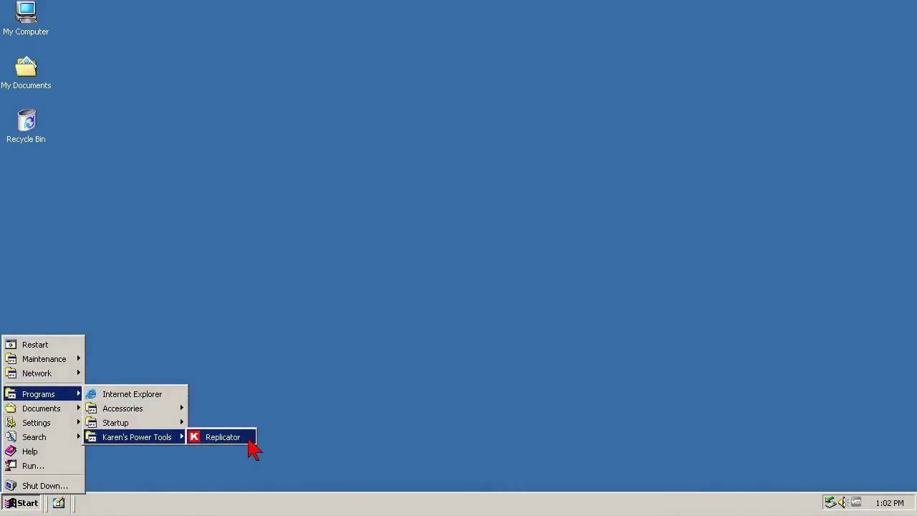
left_click(222, 437)
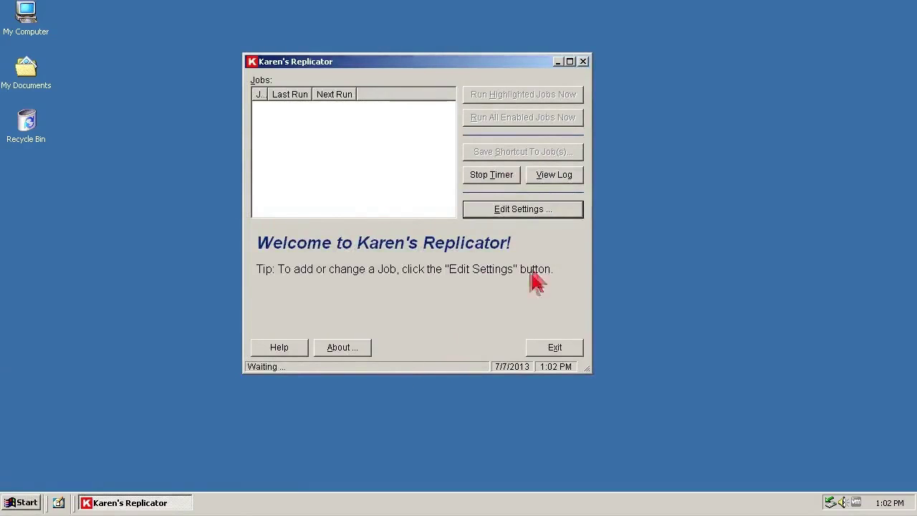
In Edit Settings > Other Settings, uncheck Include Job Summary and Include Warnings.
left_click(566, 215)
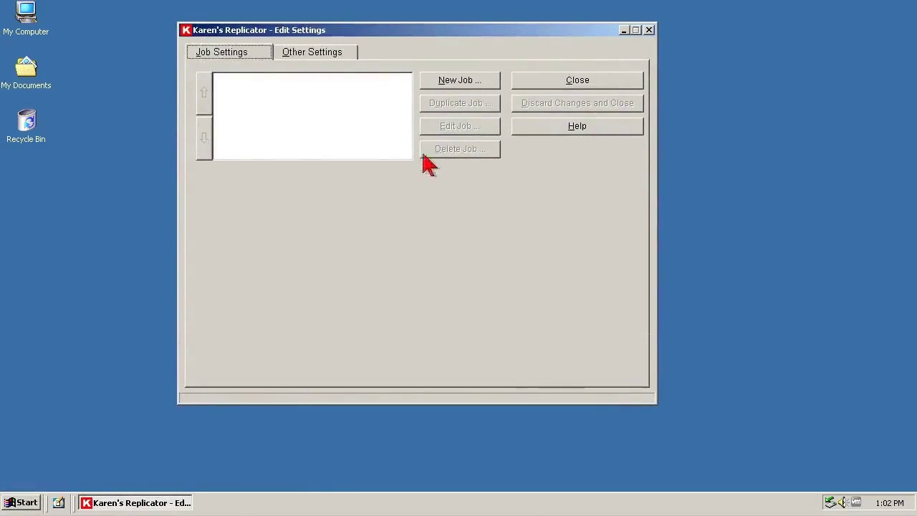
left_click(348, 57)
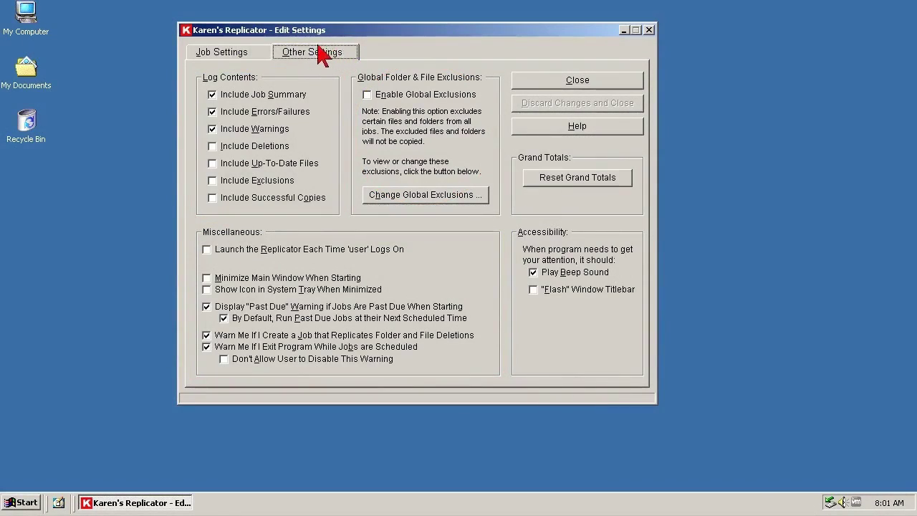
left_click(211, 95)
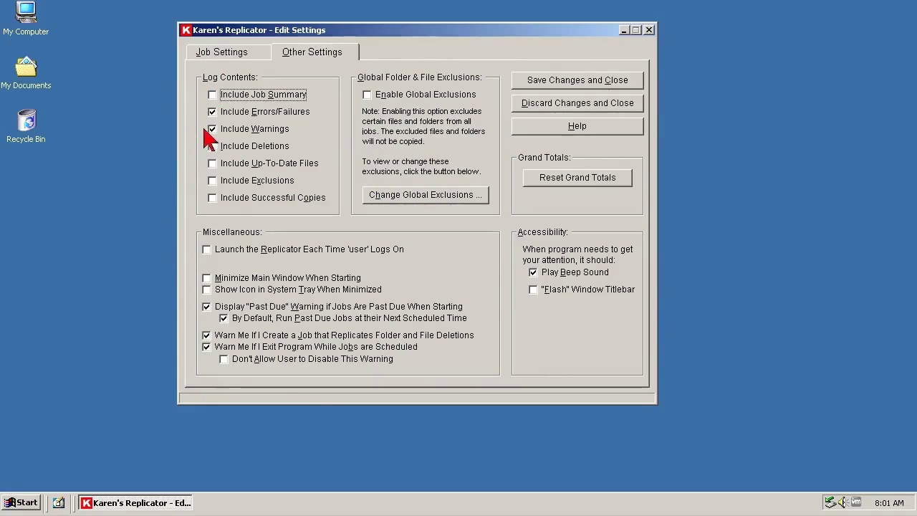
left_click(213, 129)
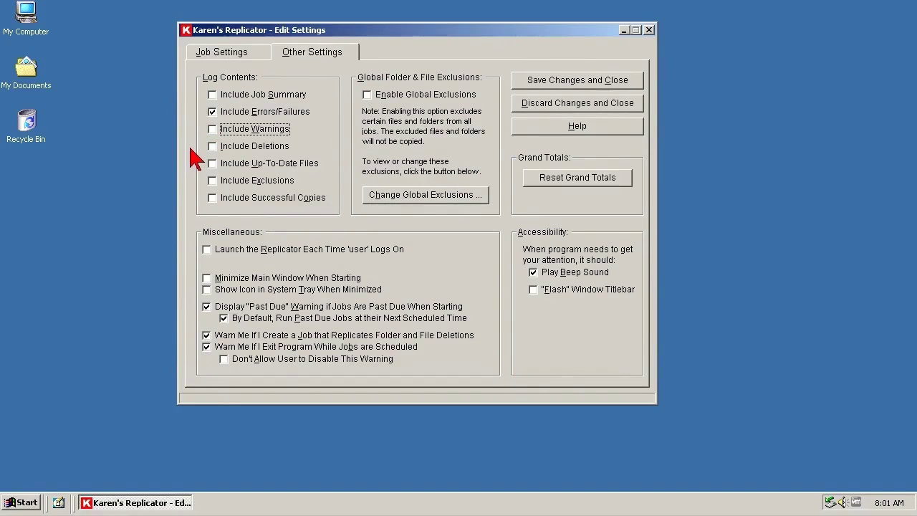
Enable Launch at logon, Minimize Main Window and Show Icon in Tray.
left_click(206, 249)
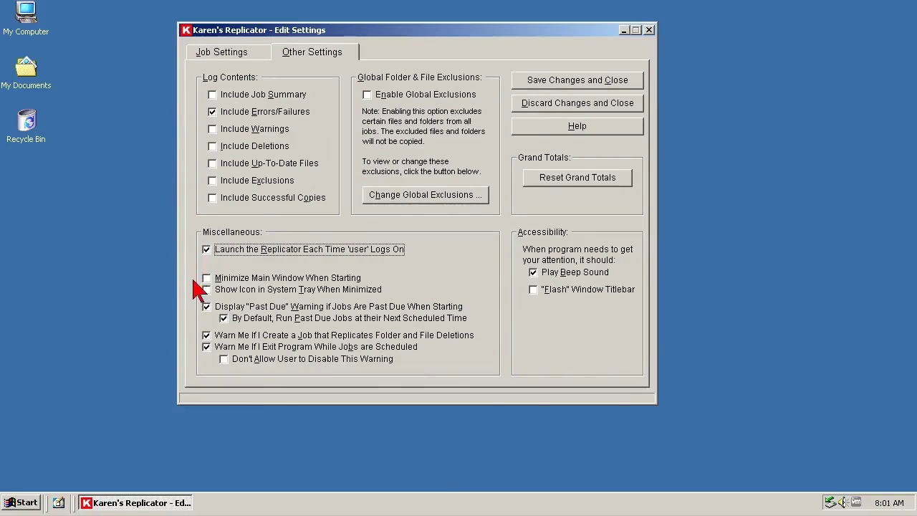
left_click(207, 278)
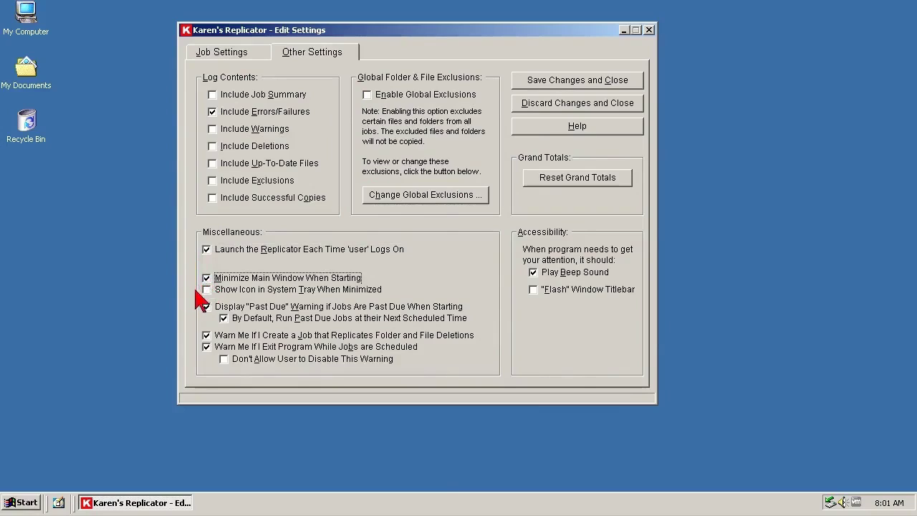
left_click(206, 290)
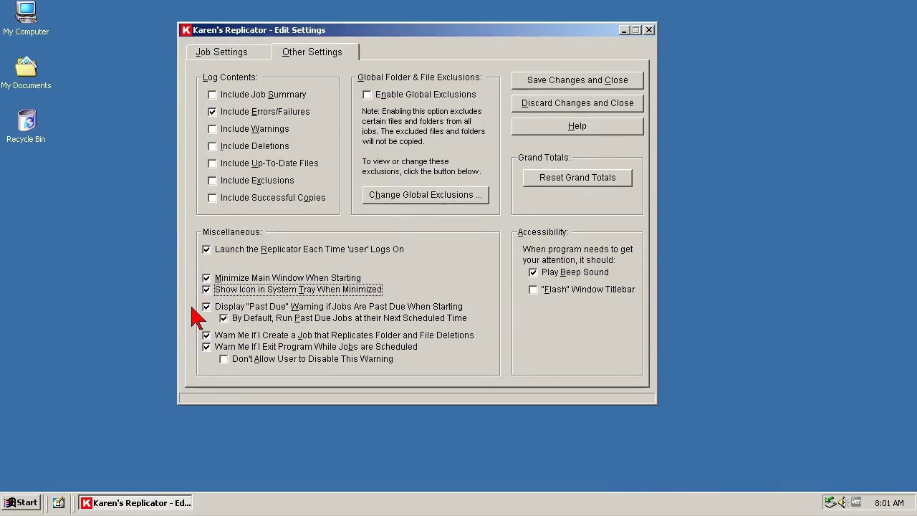
Turn off the Past Due and Exit warnings, and use Flash Titlebar instead of Play Beep Sound.
left_click(207, 307)
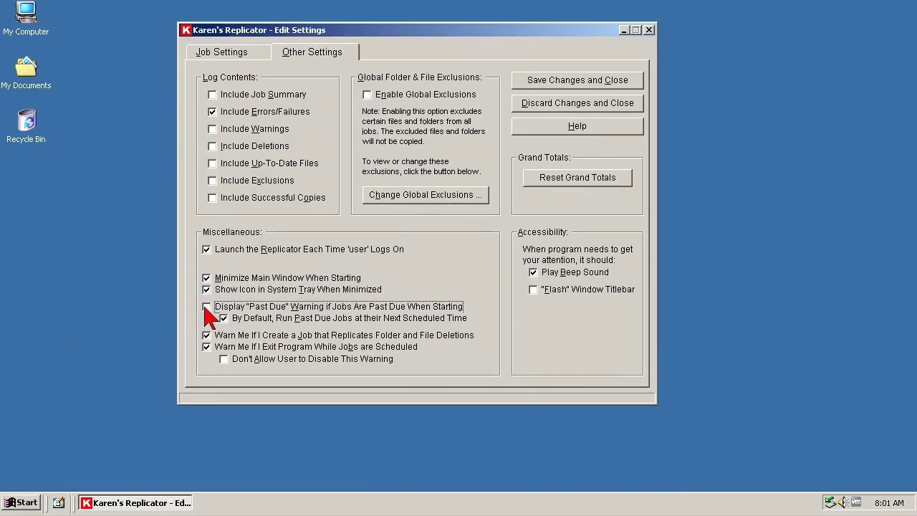
left_click(207, 347)
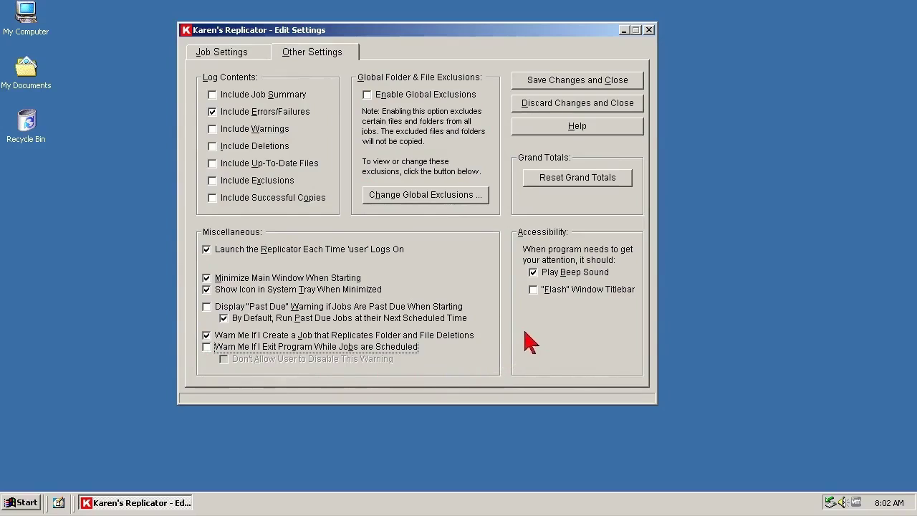
left_click(533, 290)
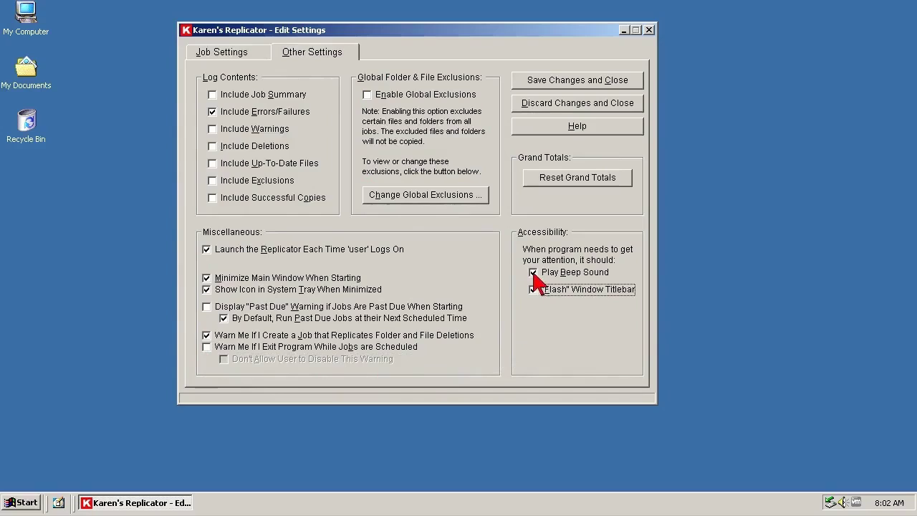
left_click(533, 273)
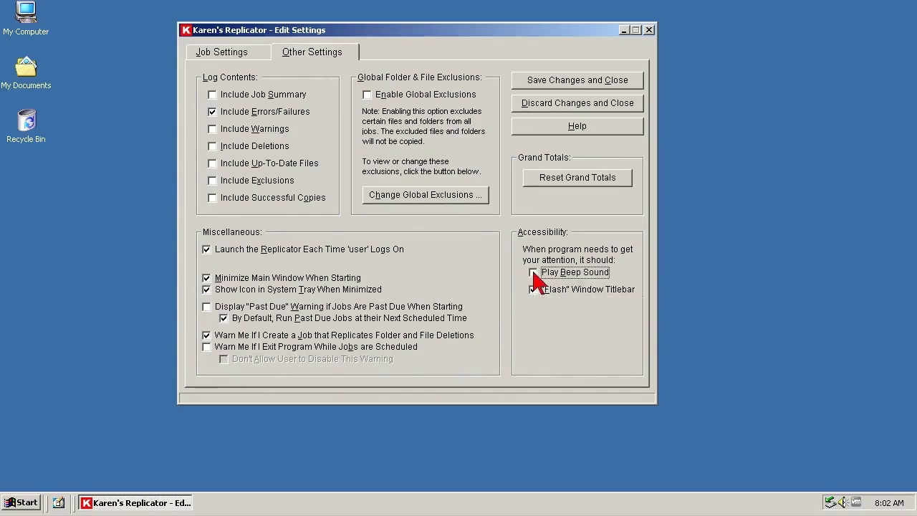
Save the program settings with Save Changes and Close.
left_click(633, 84)
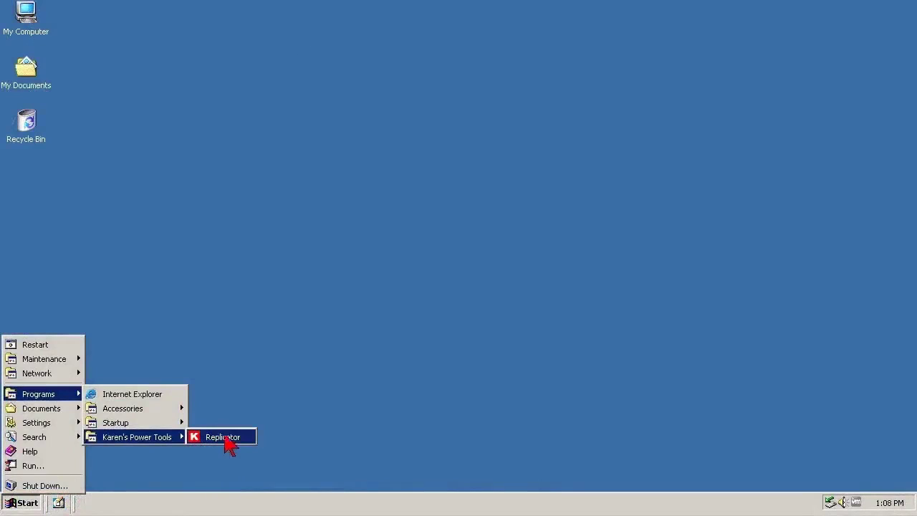
Relaunch Replicator from the Start menu and restore its window from the red K tray icon.
left_click(223, 437)
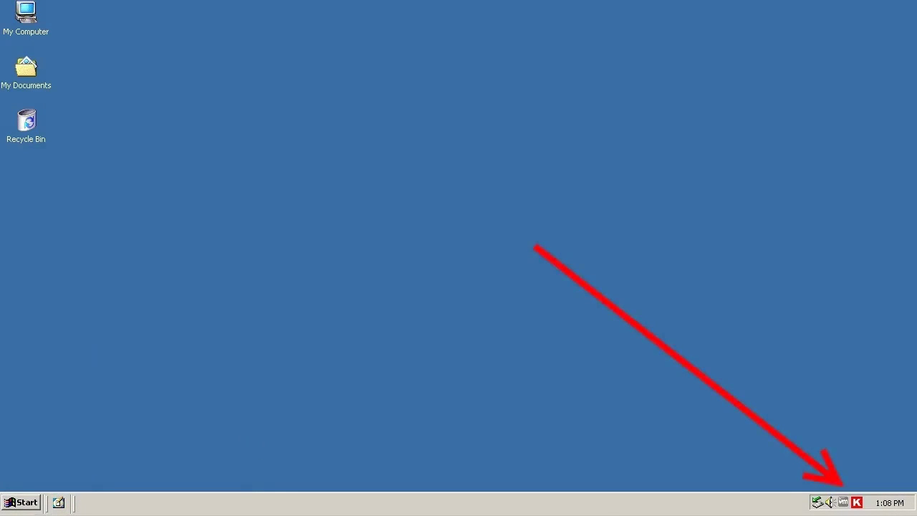
double_click(858, 504)
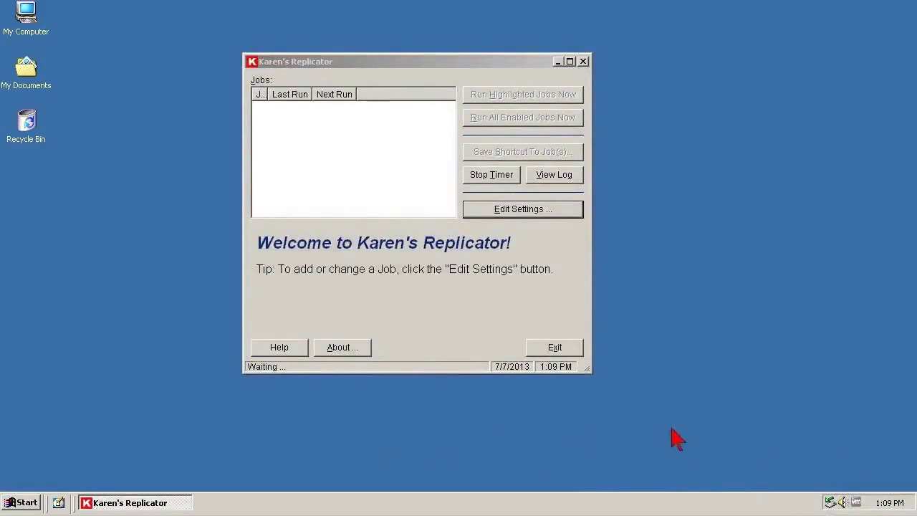
Open Edit Settings and create a new blank job from the Job Settings tab.
left_click(552, 213)
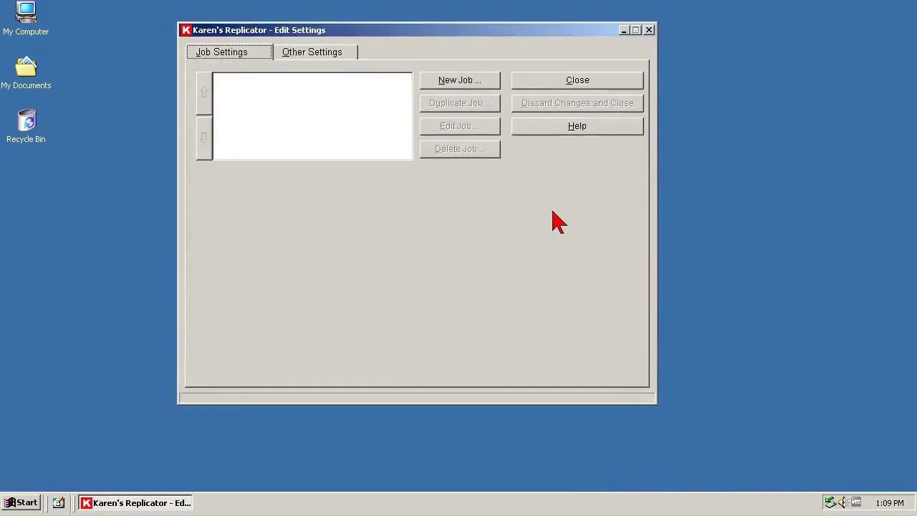
left_click(457, 87)
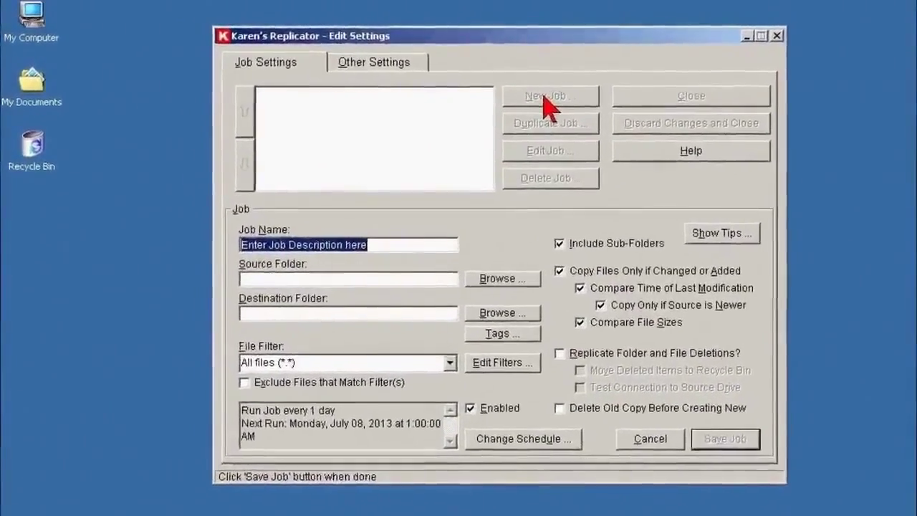
Name the job 'My Documents' and set My Documents as its source folder.
key("BackSpace")
type("My ")
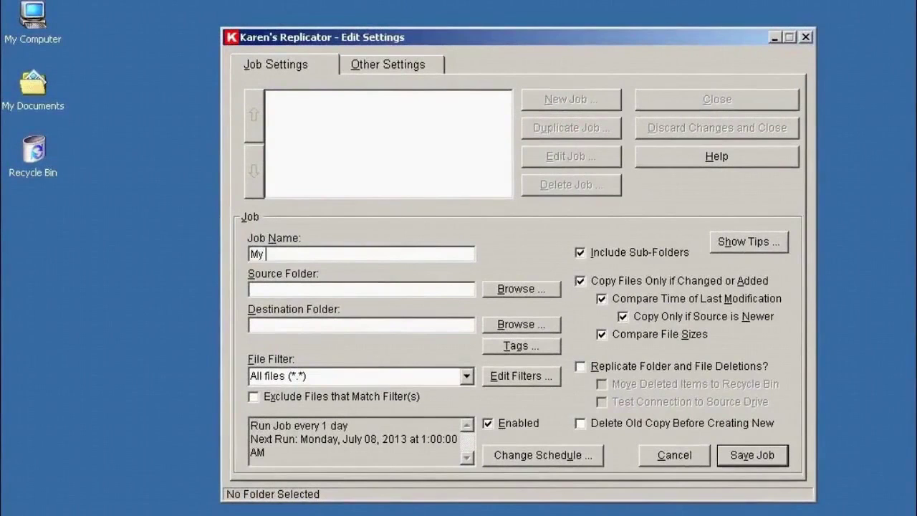
type("Documents")
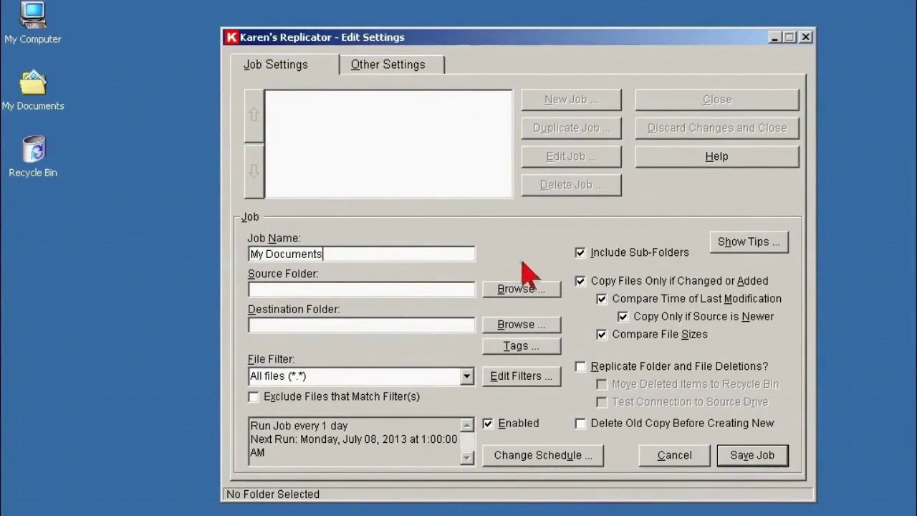
left_click(545, 289)
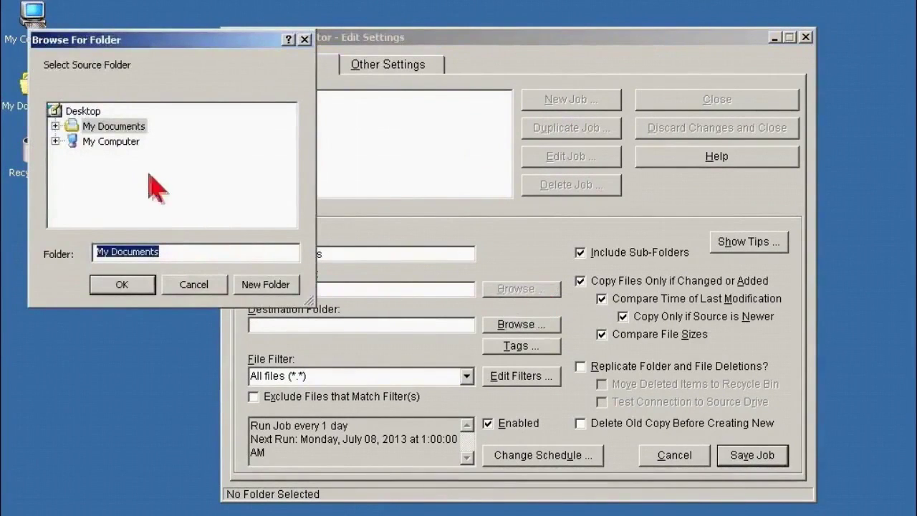
left_click(117, 130)
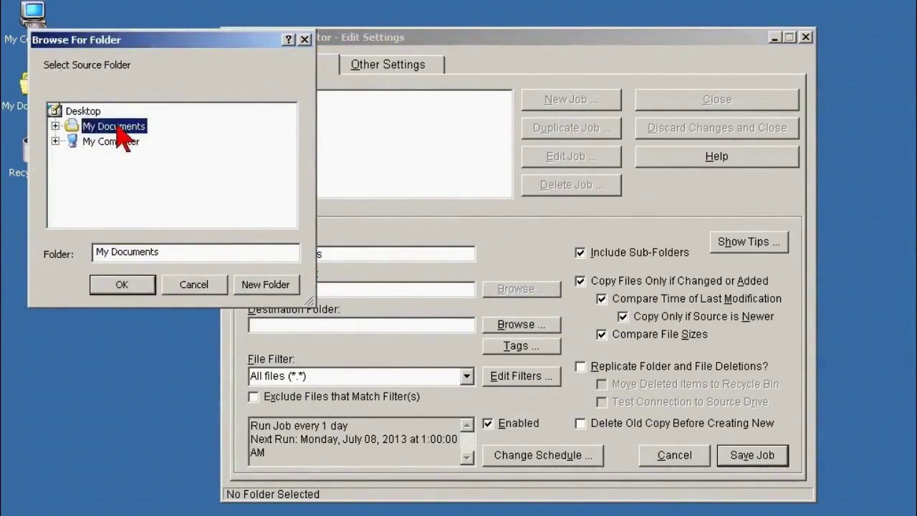
left_click(121, 285)
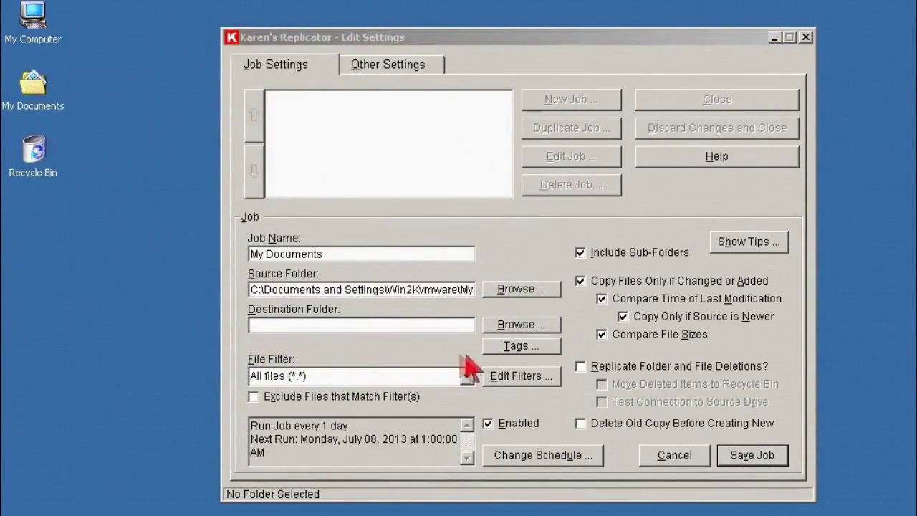
Set the destination to E:\01_bak\My Documents on the usb8gig drive.
left_click(552, 326)
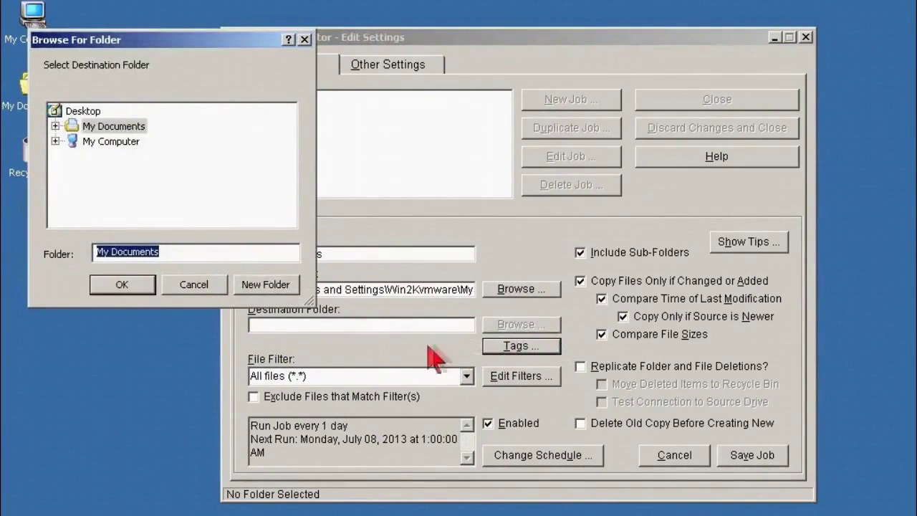
left_click(56, 141)
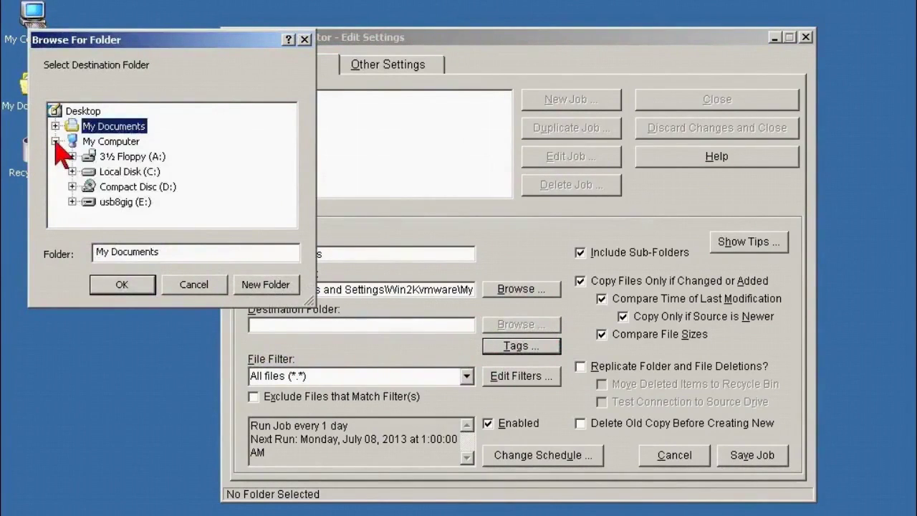
left_click(72, 202)
left_click(89, 216)
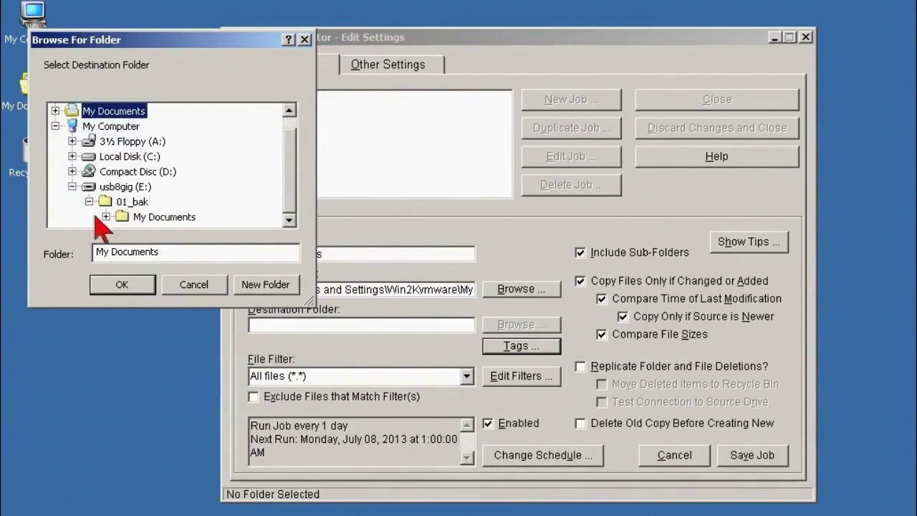
left_click(165, 217)
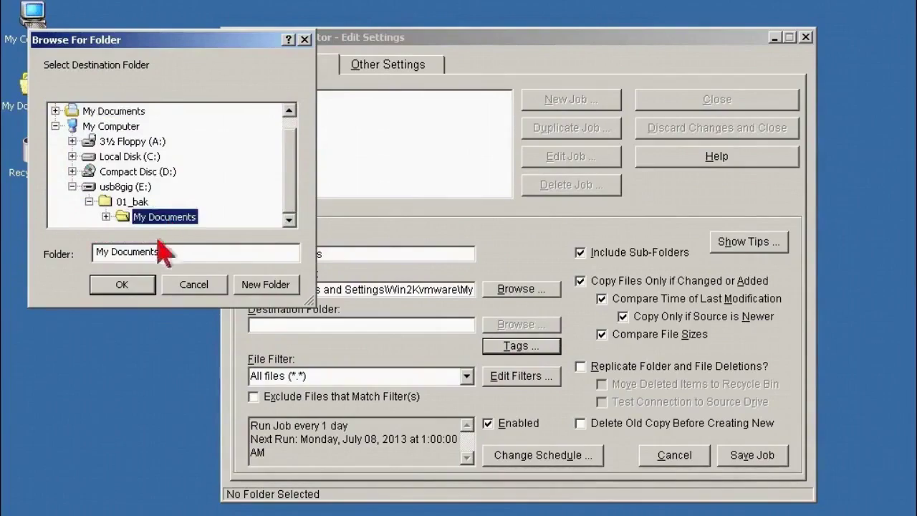
left_click(140, 288)
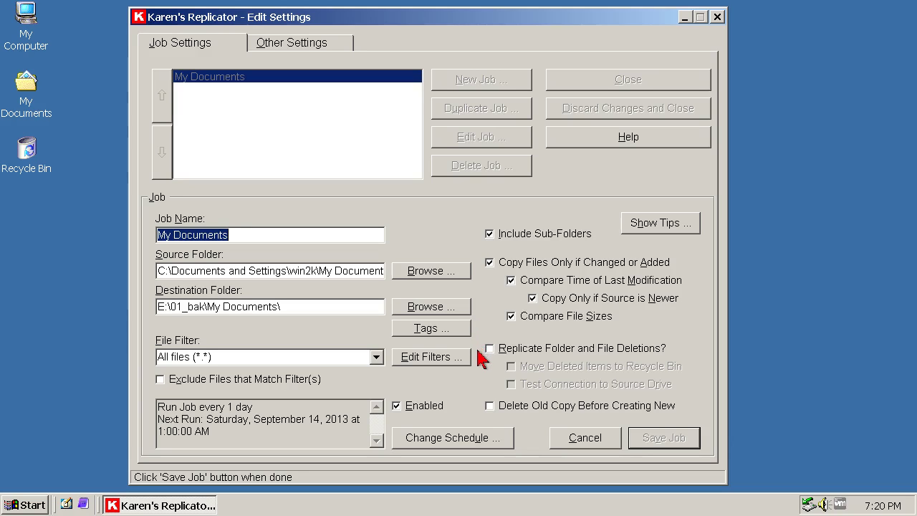
Tick 'Replicate Folder and File Deletions?' in the Job panel.
left_click(490, 350)
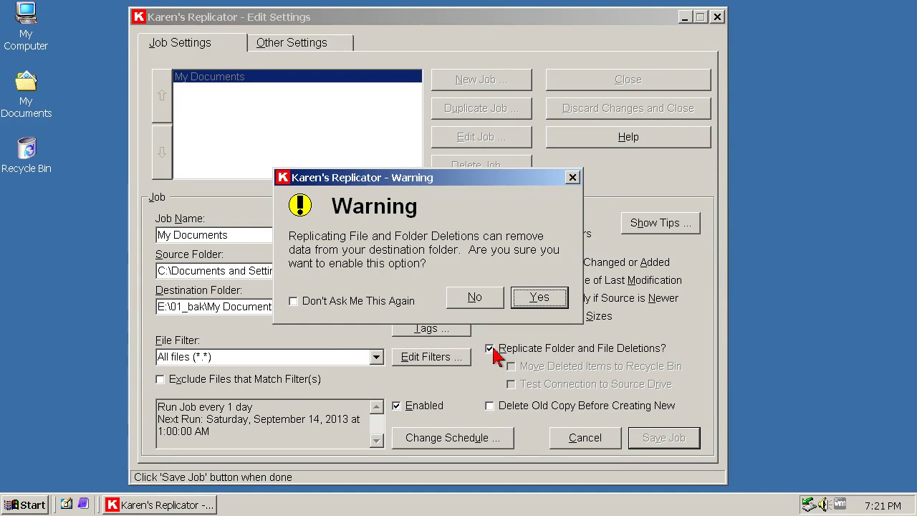
Accept the deletion warning and have deleted items moved to the Recycle Bin.
left_click(540, 297)
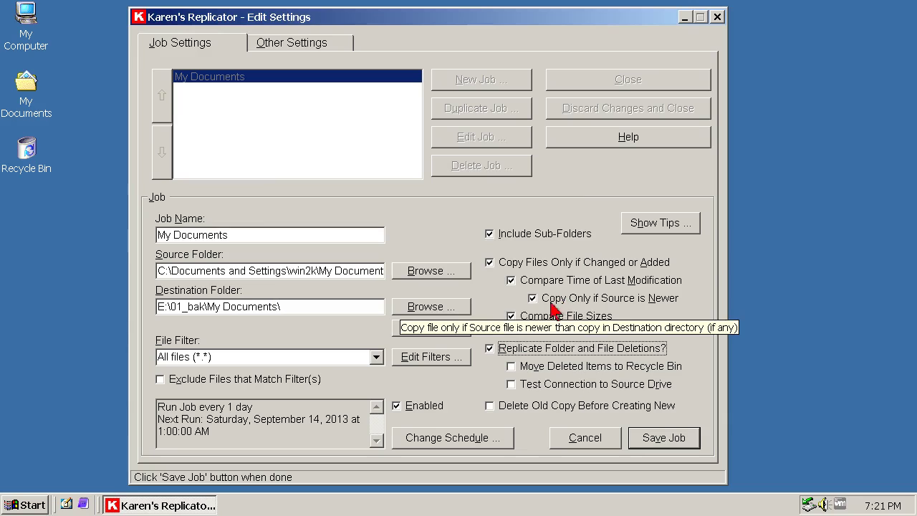
left_click(511, 367)
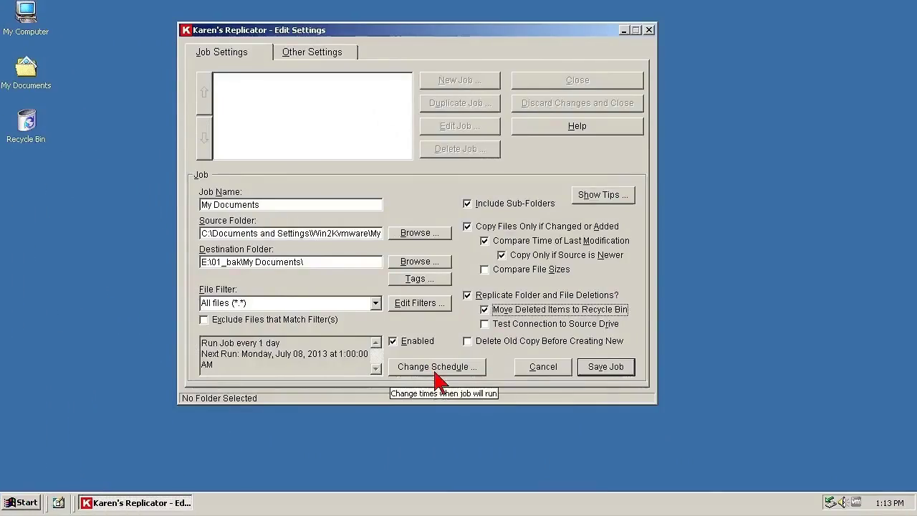
Set the job's schedule interval to 0 days and 1 hour.
left_click(435, 371)
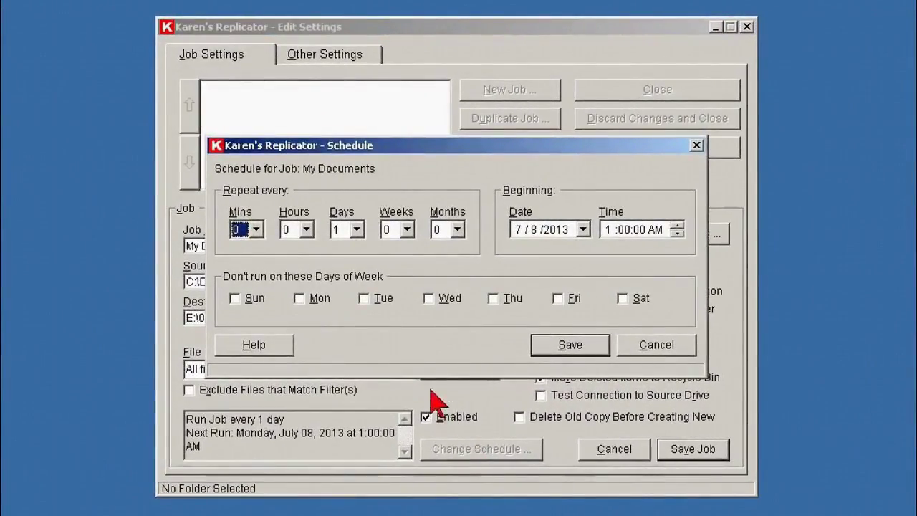
left_click(356, 231)
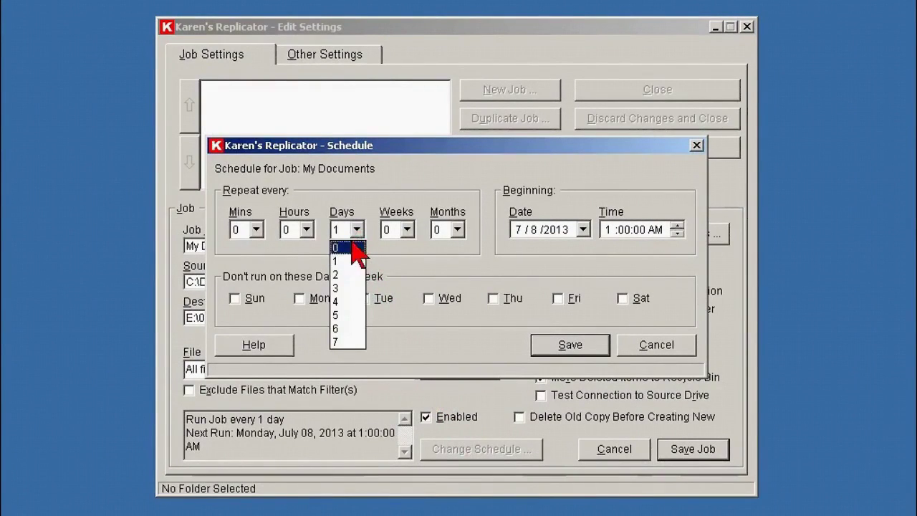
left_click(352, 246)
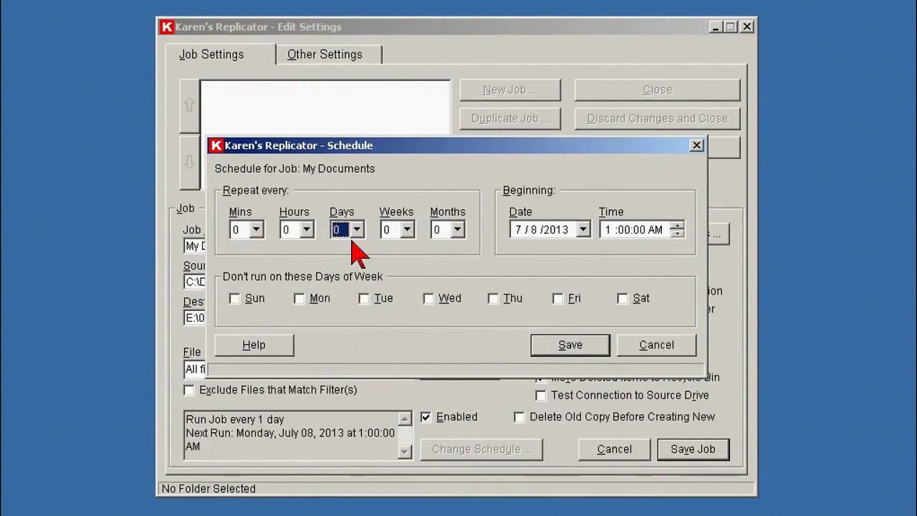
left_click(307, 230)
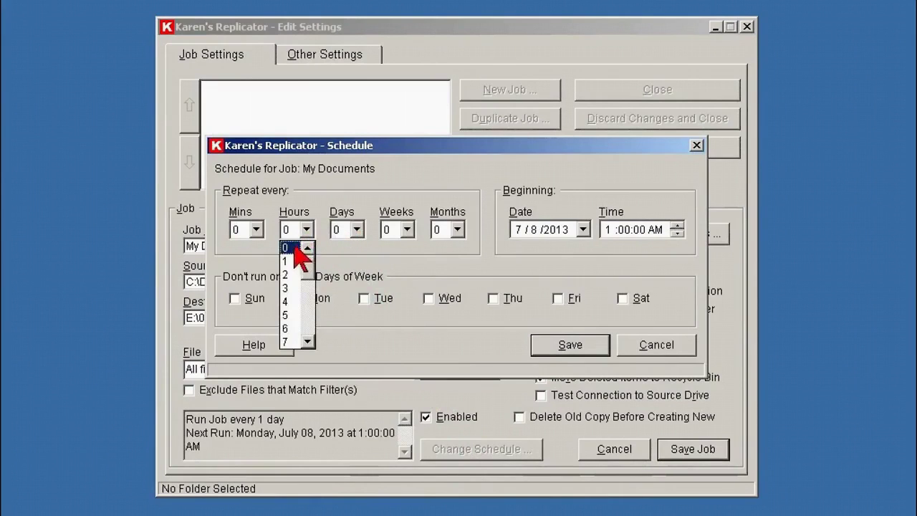
left_click(287, 259)
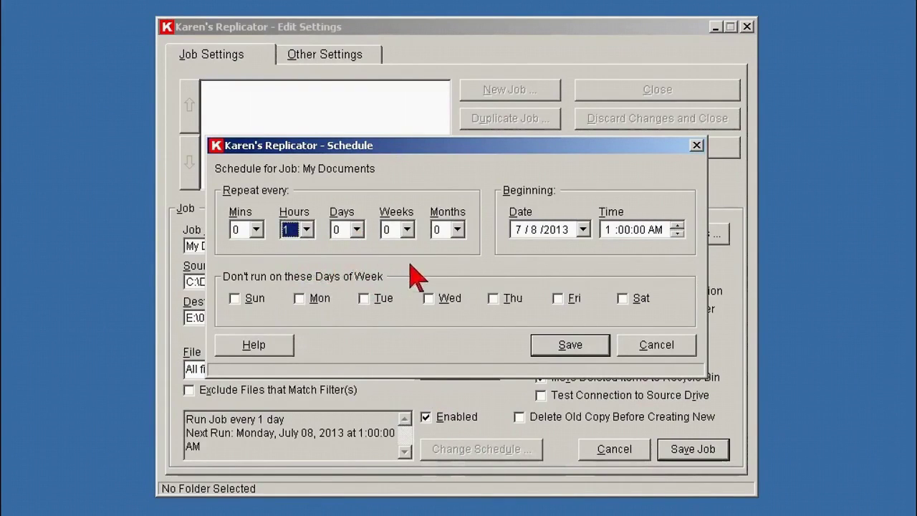
Start the schedule on 7 July 2013 at 1:15:00 PM and save it.
left_click(584, 229)
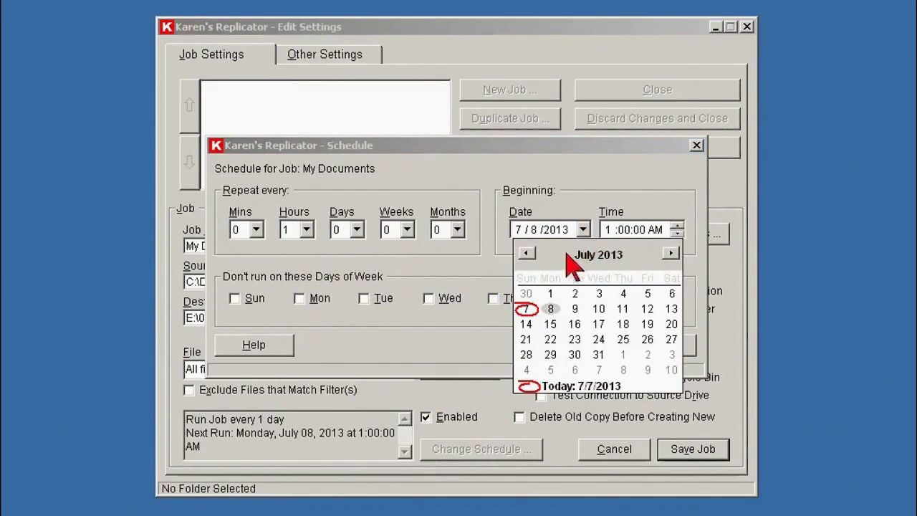
left_click(525, 309)
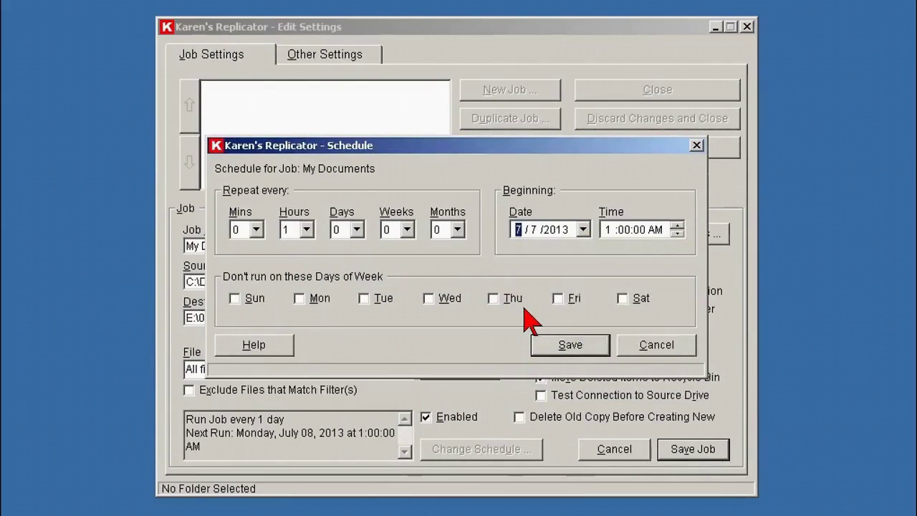
left_click(607, 230)
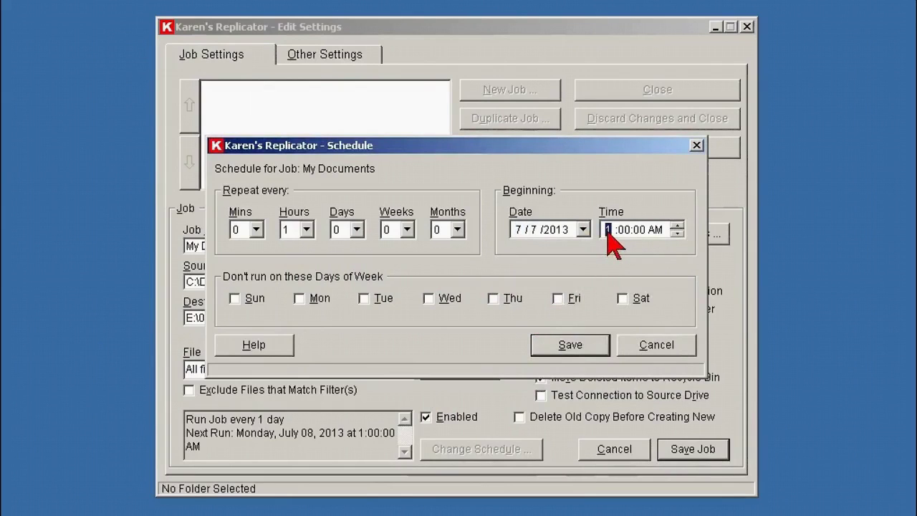
left_click(676, 226)
left_click(676, 226)
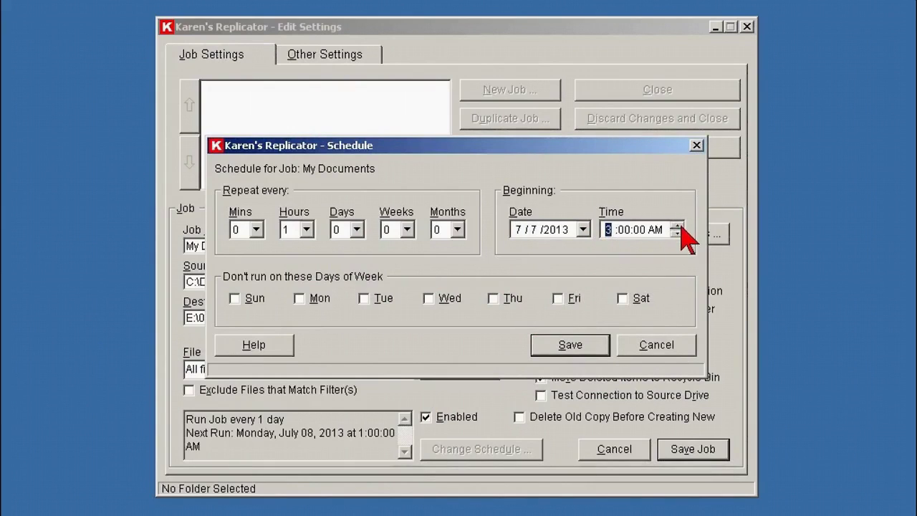
left_click(677, 233)
left_click(677, 233)
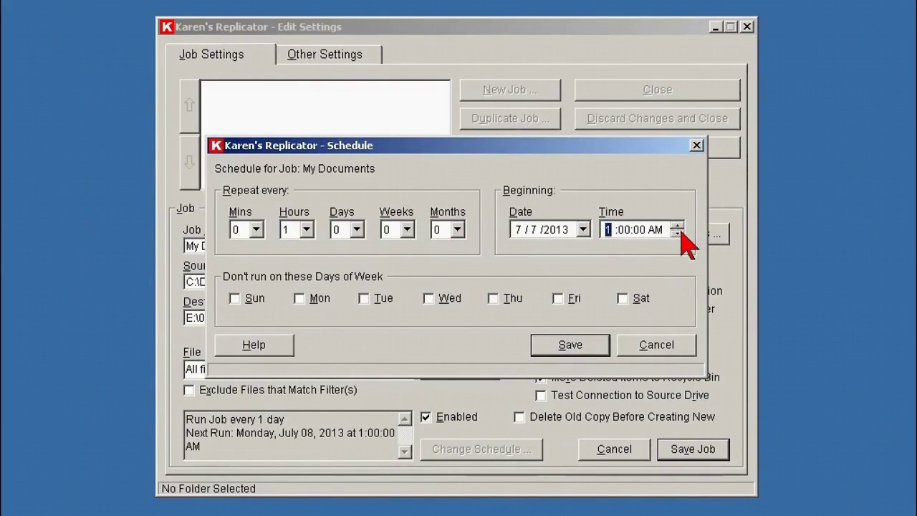
left_click(623, 230)
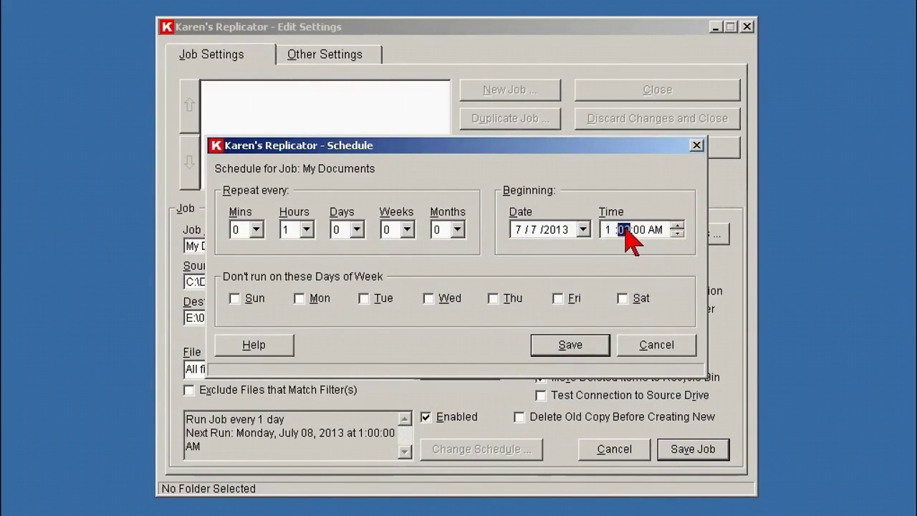
left_click(677, 226)
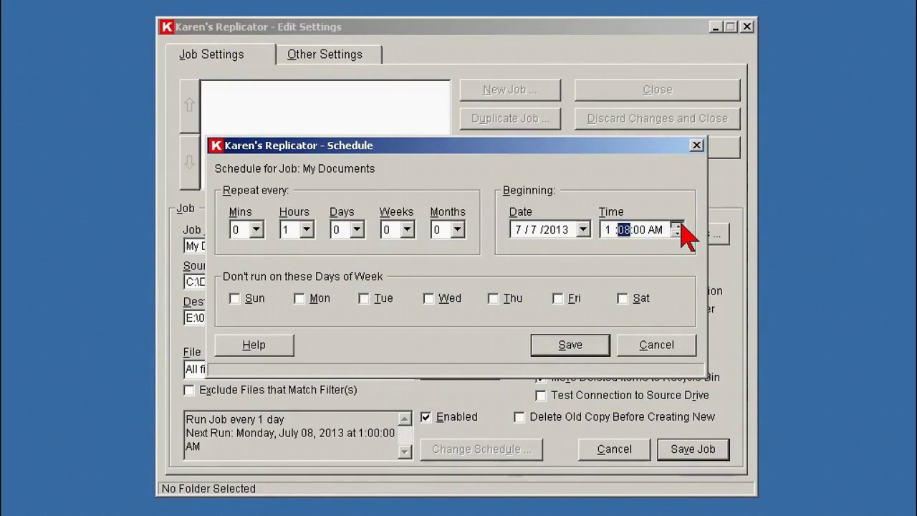
left_click(677, 225)
left_click(677, 226)
left_click(677, 226)
left_click(677, 226)
left_click(641, 230)
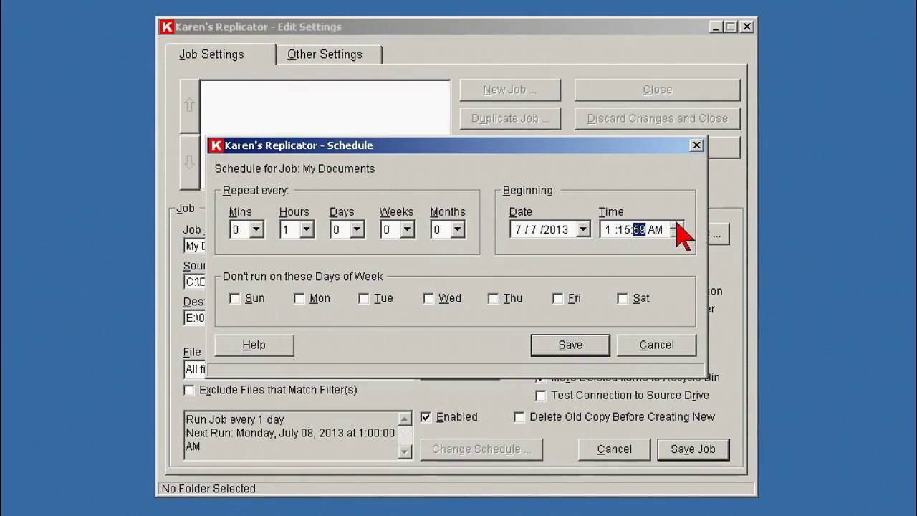
left_click(657, 229)
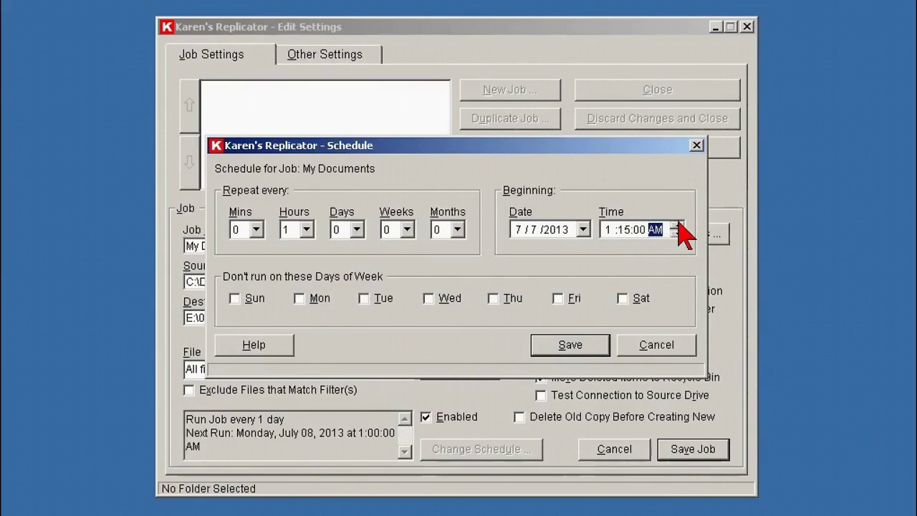
left_click(678, 225)
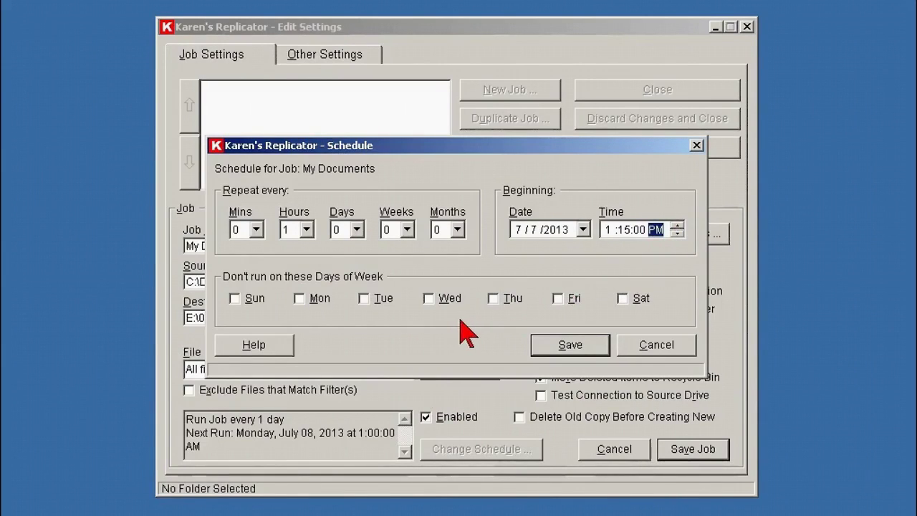
left_click(601, 351)
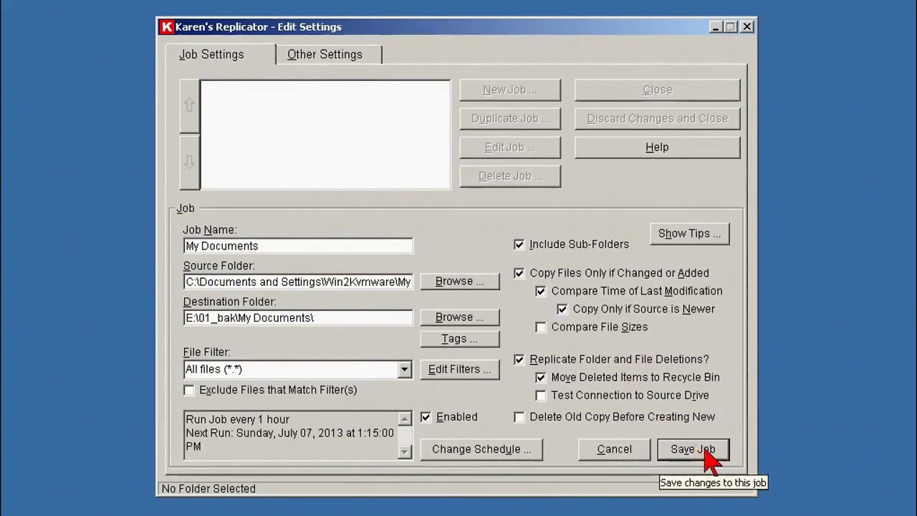
Save the My Documents job, then save changes and close the settings.
left_click(706, 451)
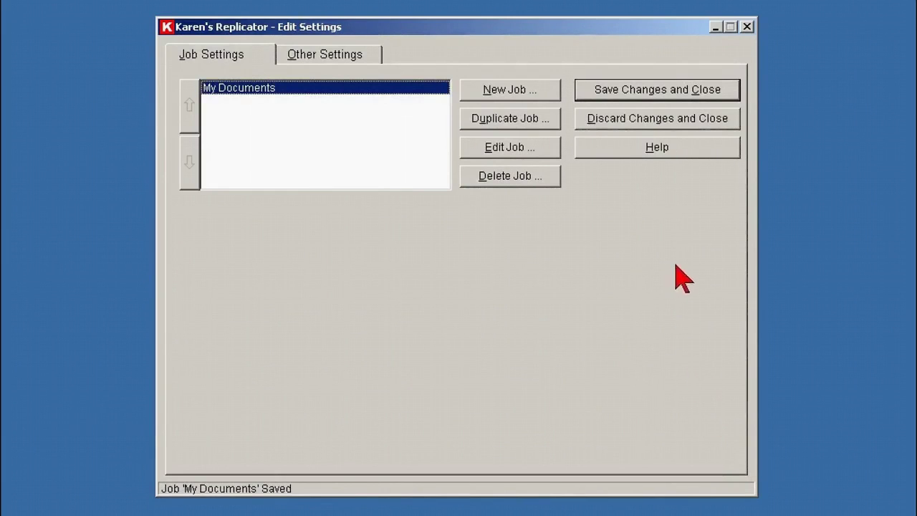
left_click(665, 91)
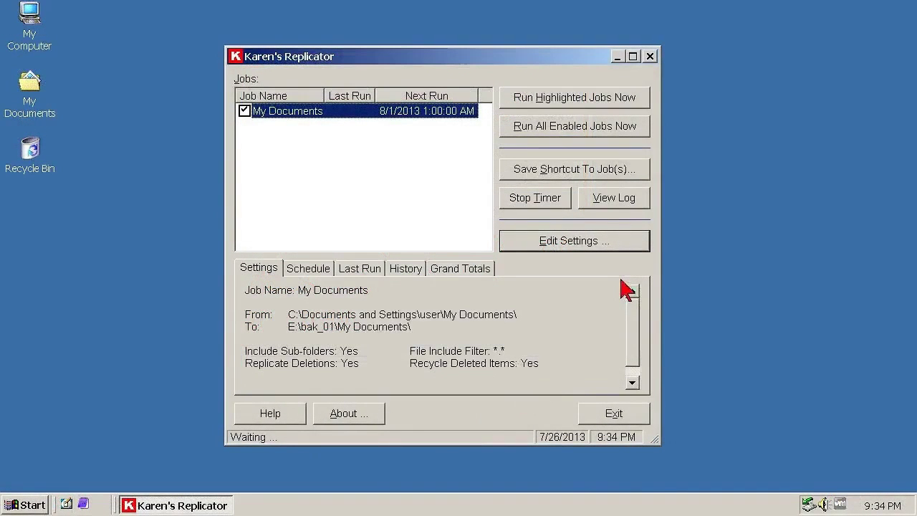
Duplicate the My Documents job into 'Copy of My Documents' from Edit Settings.
left_click(631, 244)
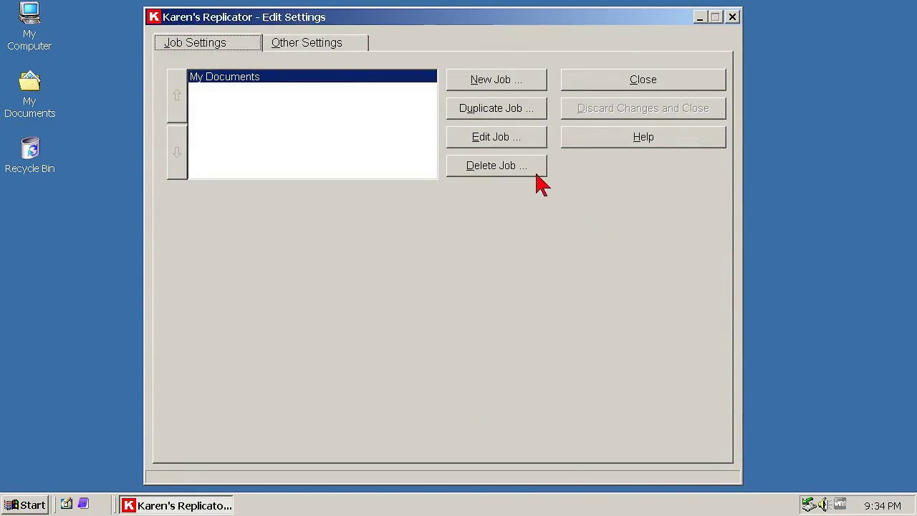
left_click(535, 115)
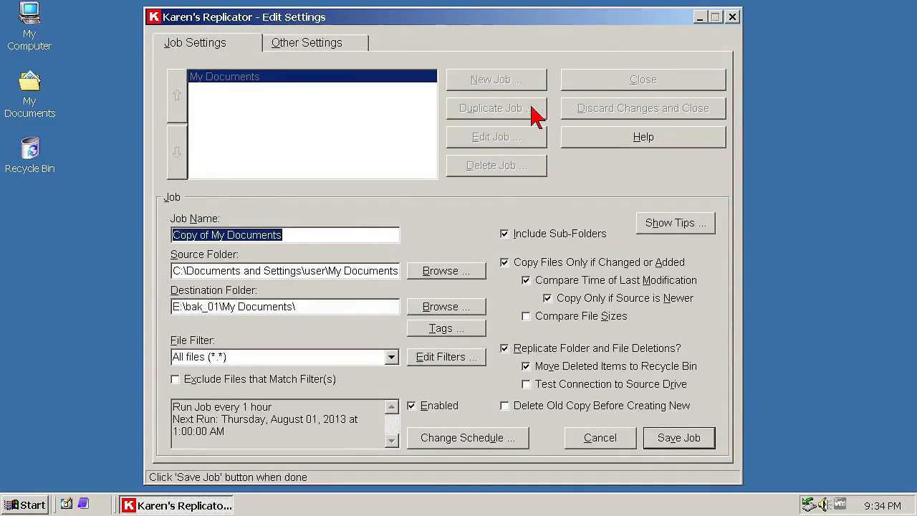